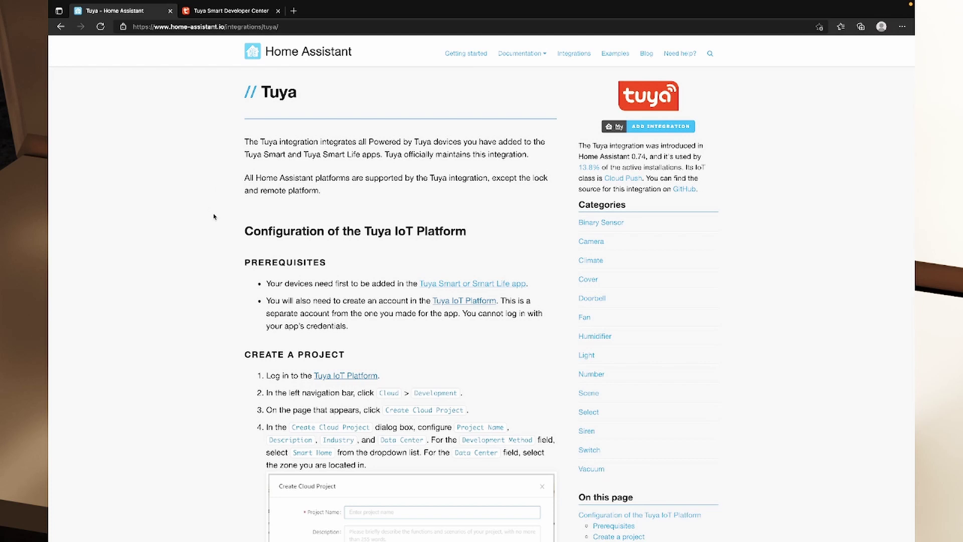
Review the Tuya prerequisites, noting that devices need adding first and a separate account is needed
scroll(216, 217, "down", 1)
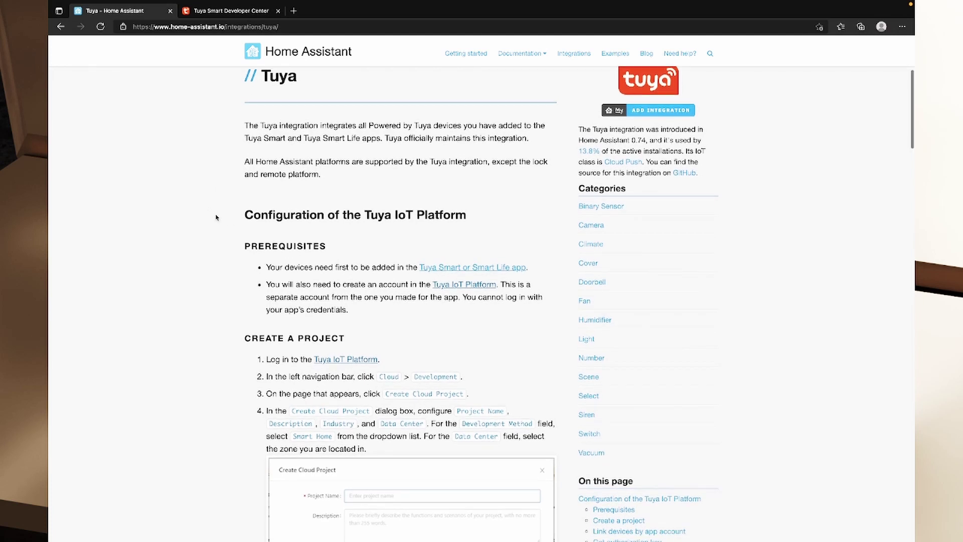
scroll(241, 183, "up", 1)
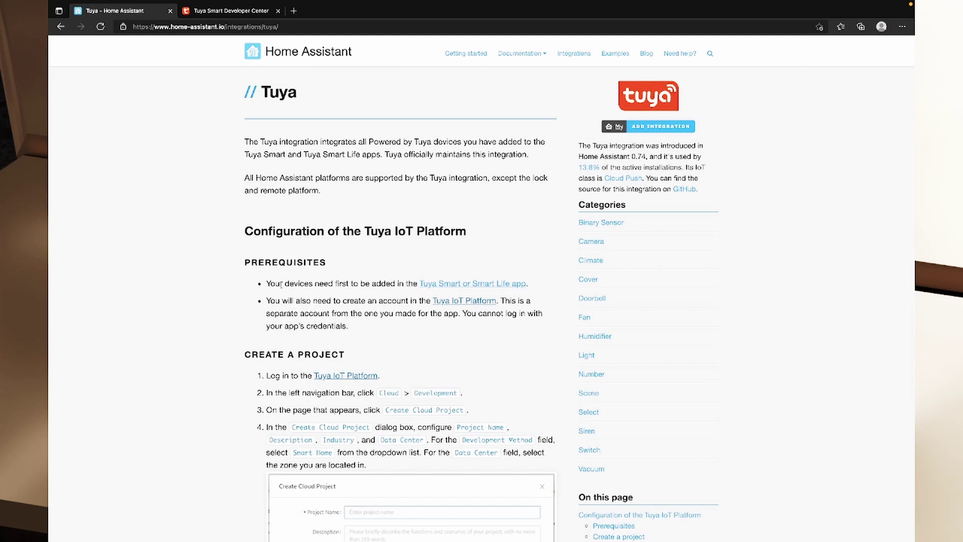
left_click_drag(350, 284, 402, 284)
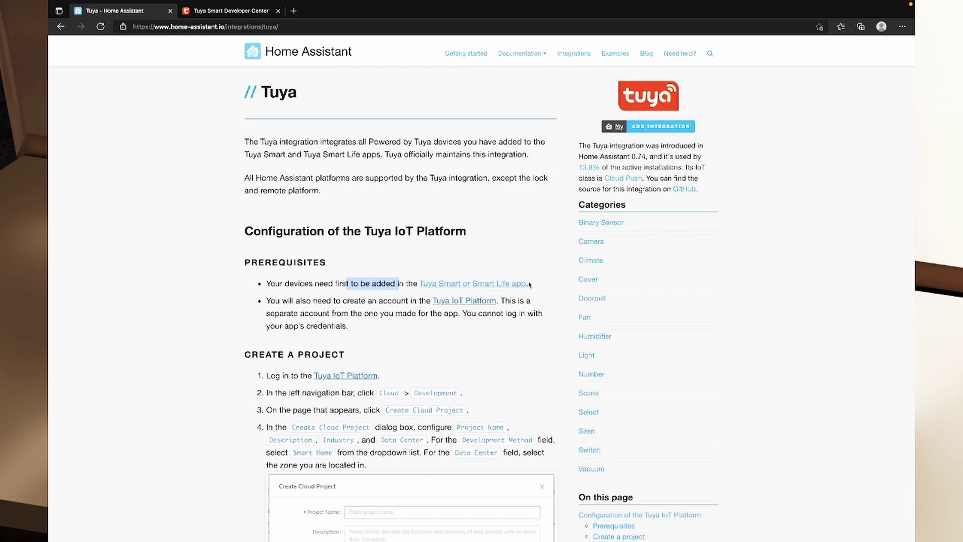
left_click_drag(270, 298, 419, 309)
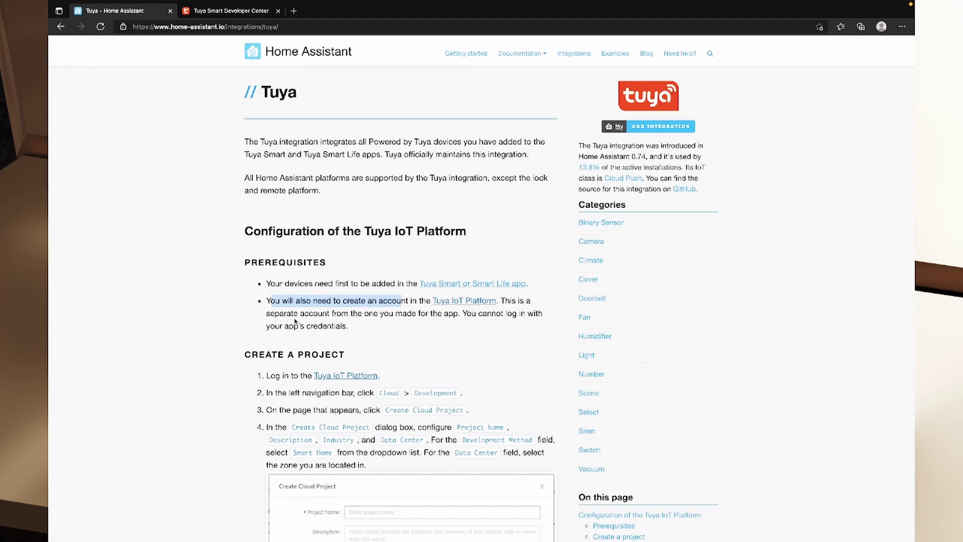
left_click(261, 316)
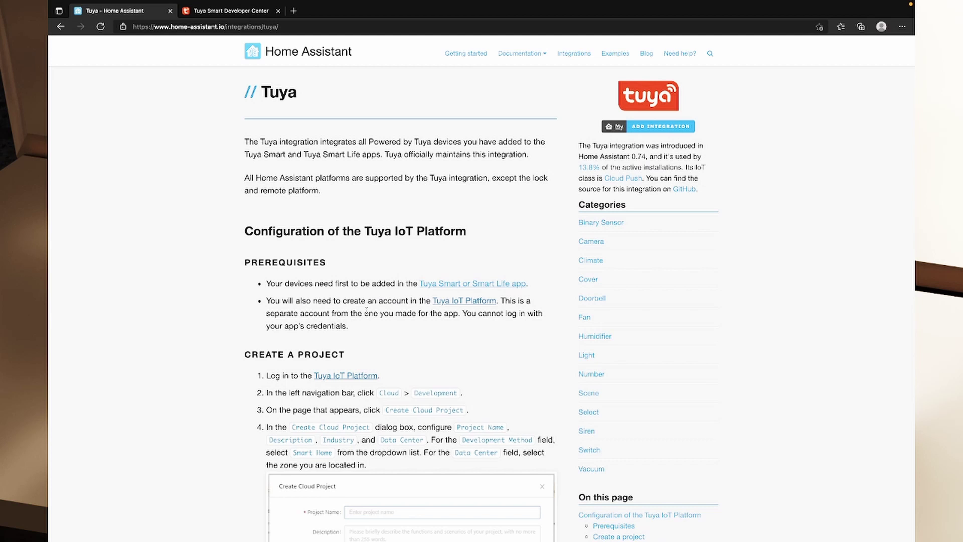
left_click(231, 10)
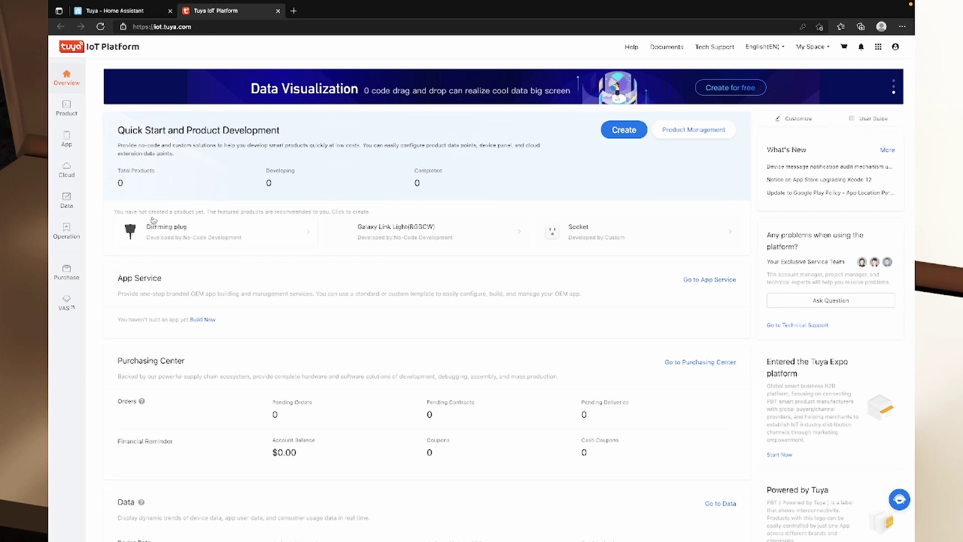
Start a cloud project named 'Home Assistant Demo' described as 'Demo for HA Integration Video'
mouse_move(71, 206)
mouse_move(68, 173)
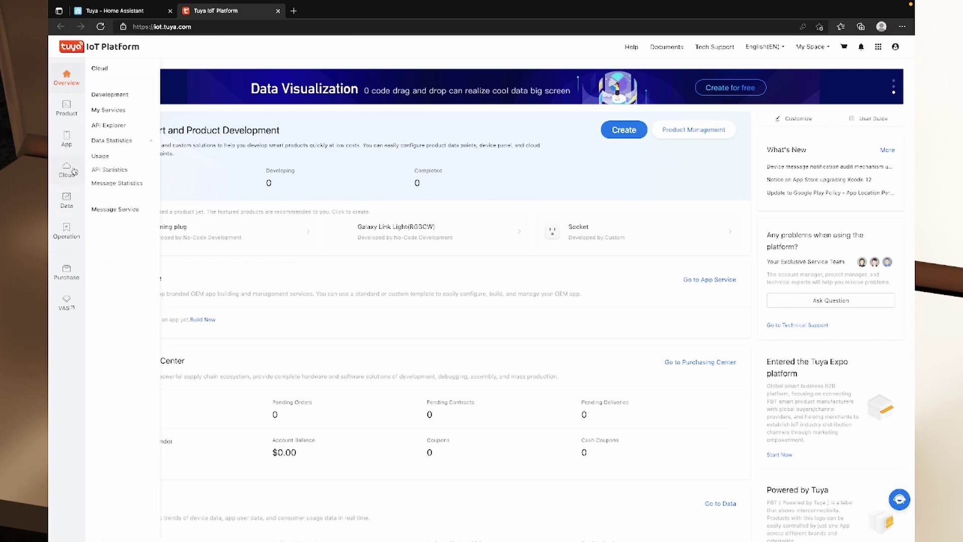
left_click(104, 95)
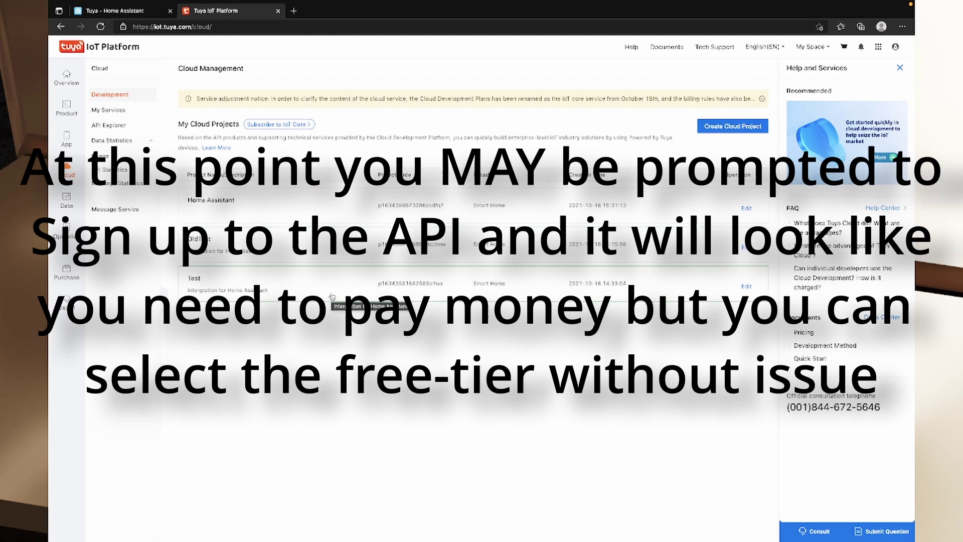
left_click(716, 129)
left_click(461, 121)
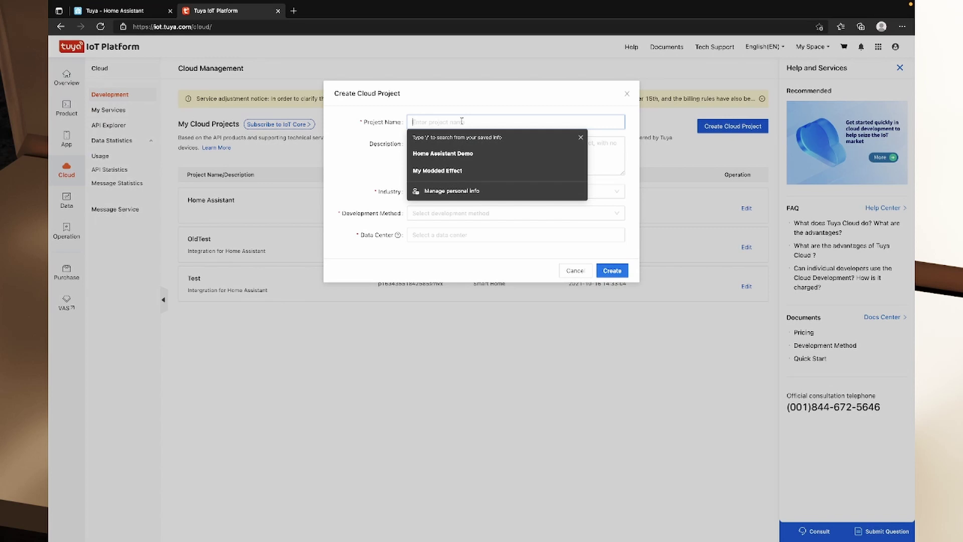
type("Home Assistant")
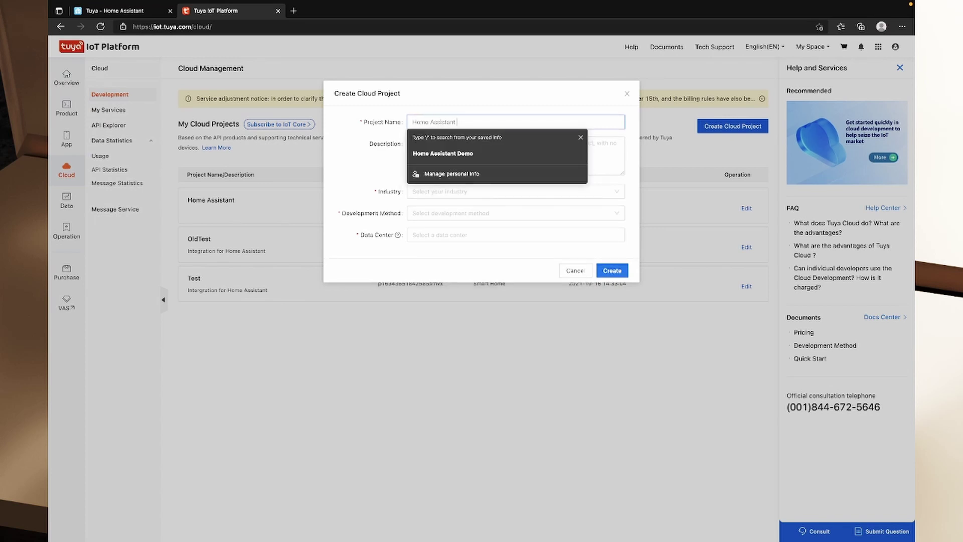
type(" Demo")
key("Tab")
type("Demo for HA Integration Video")
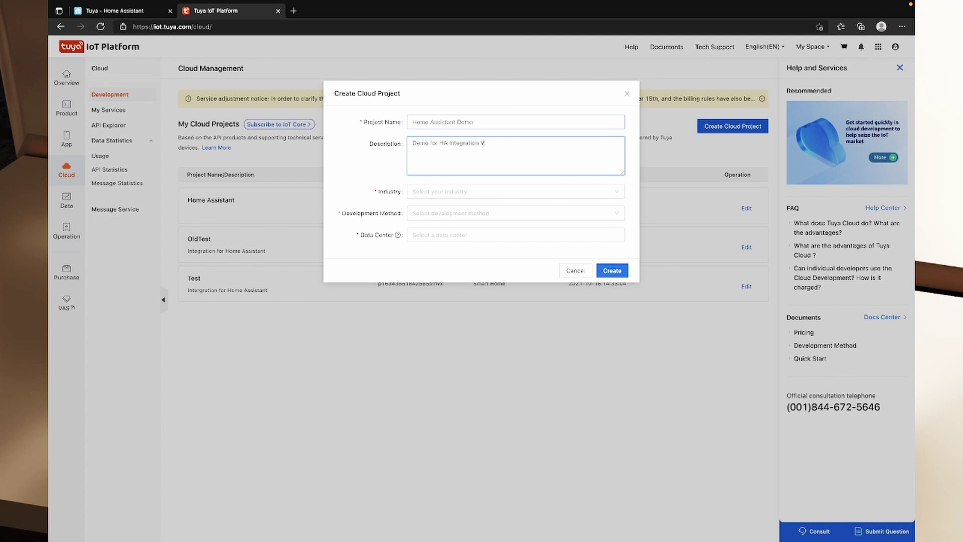
Set industry and development method to Smart Home, Central Europe Data Center, and create it
key("Tab")
left_click(519, 196)
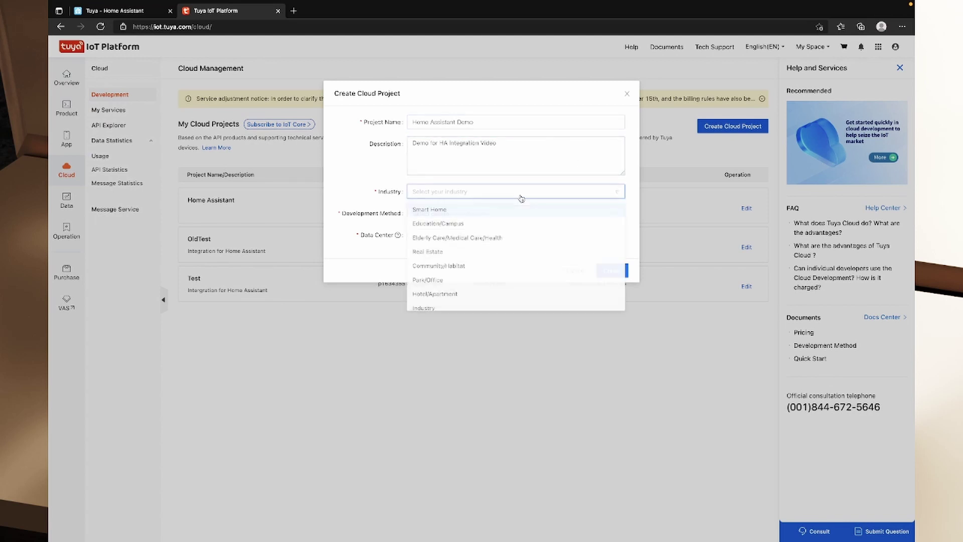
left_click(471, 220)
left_click(459, 191)
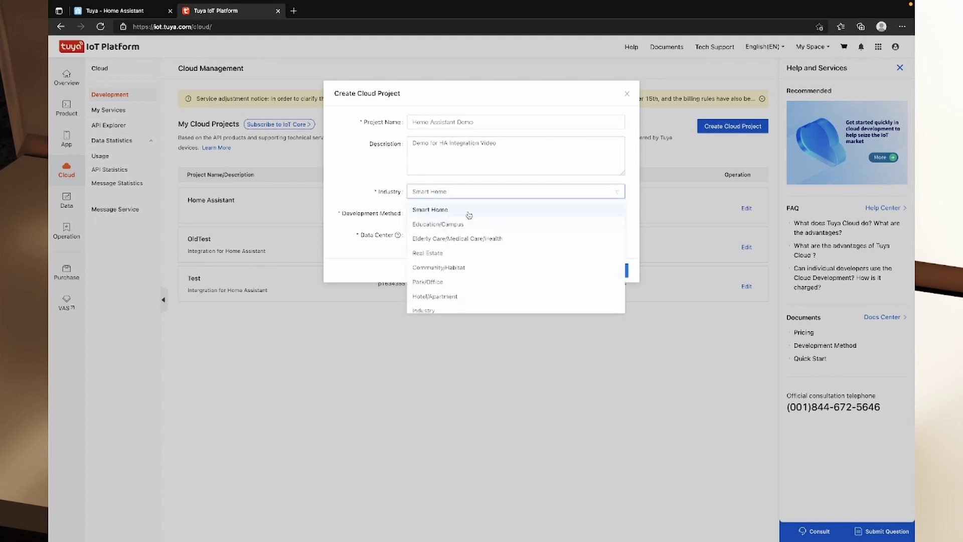
left_click(429, 209)
left_click(462, 213)
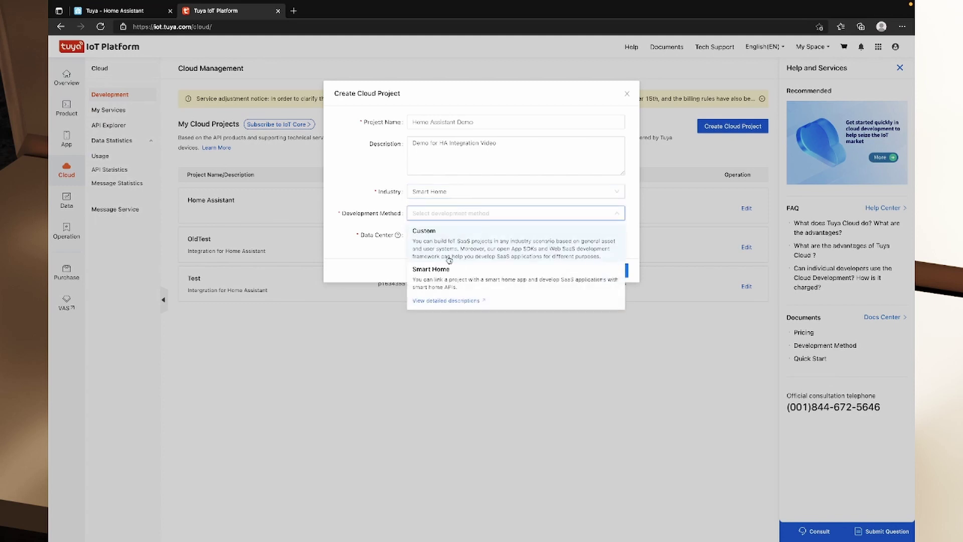
left_click(454, 275)
left_click(447, 236)
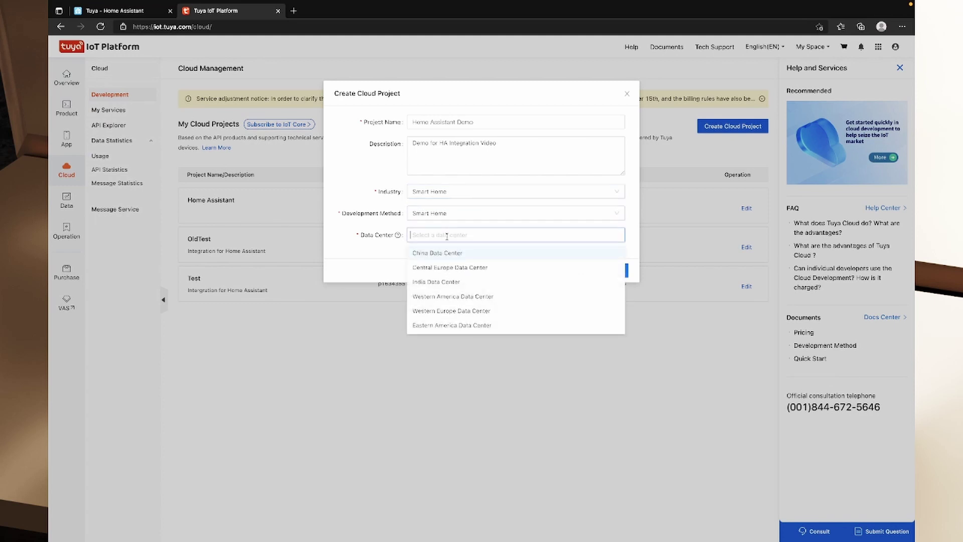
left_click(455, 270)
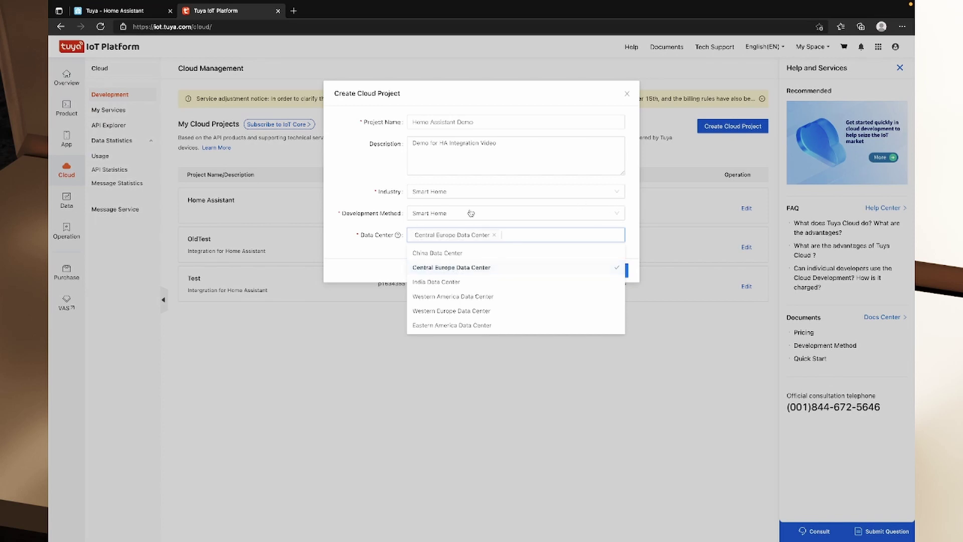
left_click(541, 171)
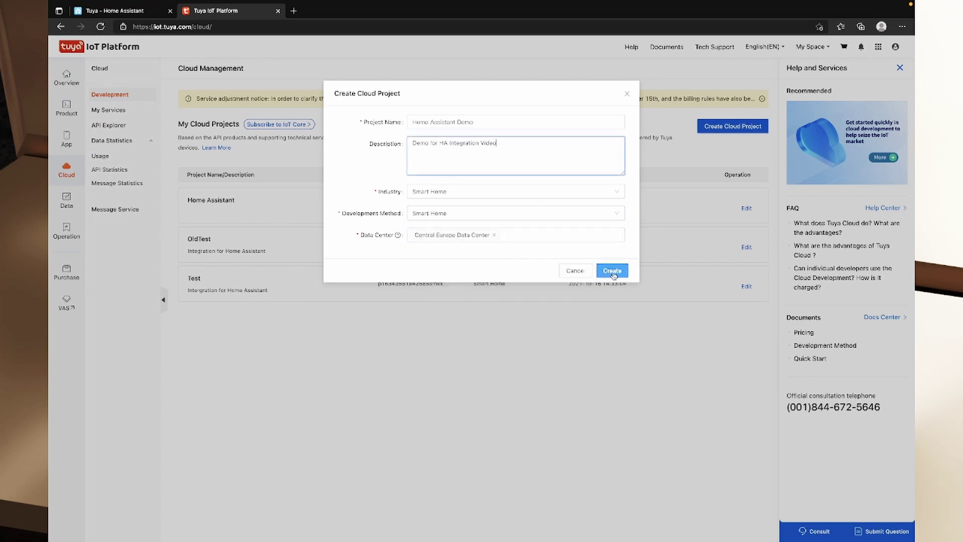
left_click(612, 271)
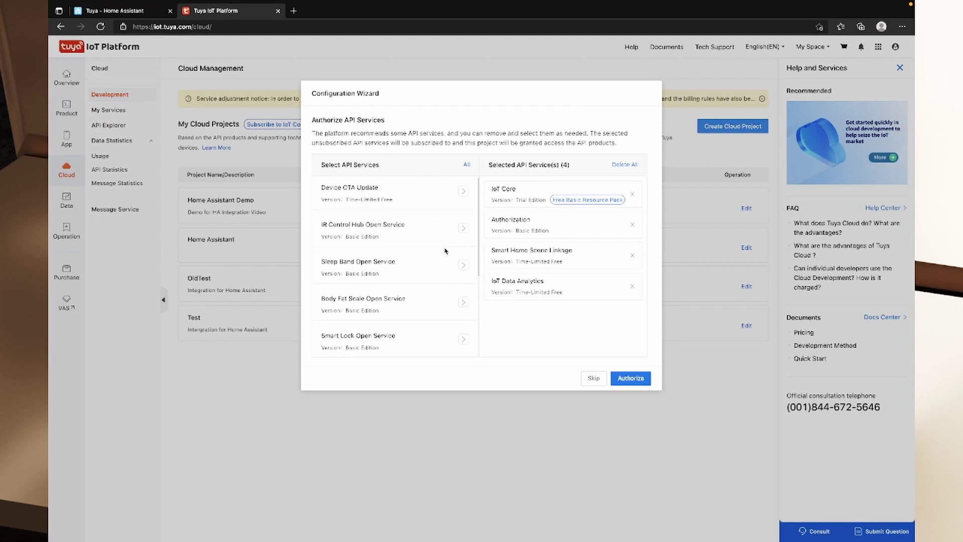
Read the Home Assistant docs' list of required Tuya API services
key("ctrl+shift+Tab")
scroll(457, 352, "down", 3)
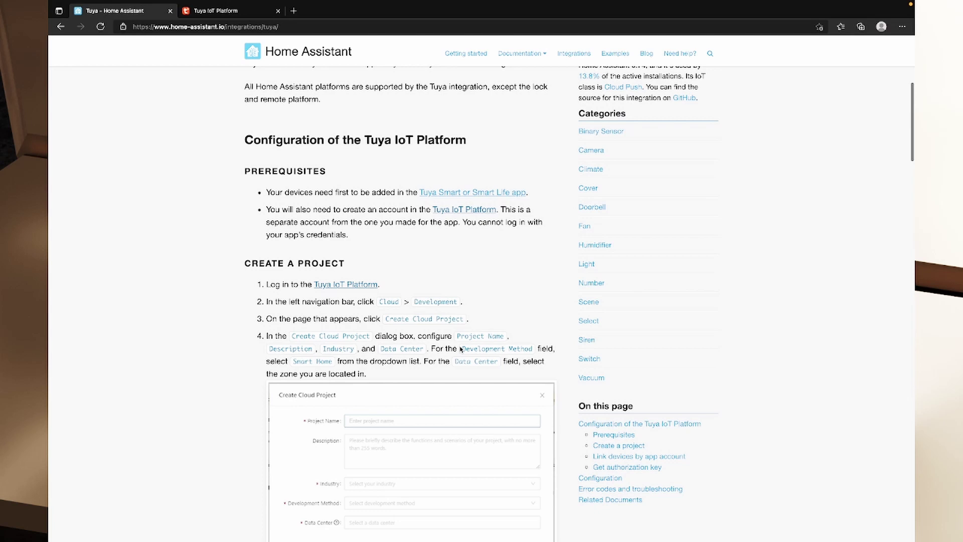
scroll(470, 349, "down", 2)
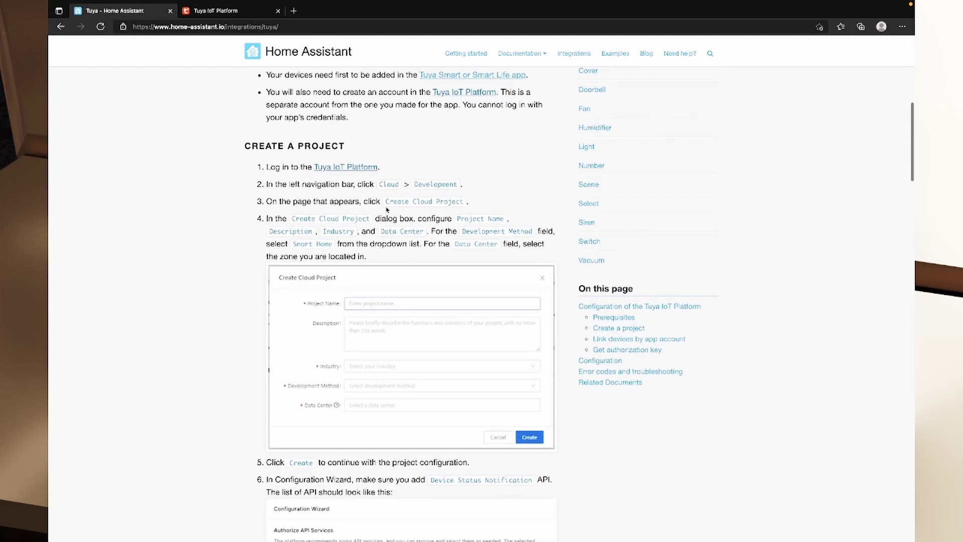
scroll(351, 241, "down", 1)
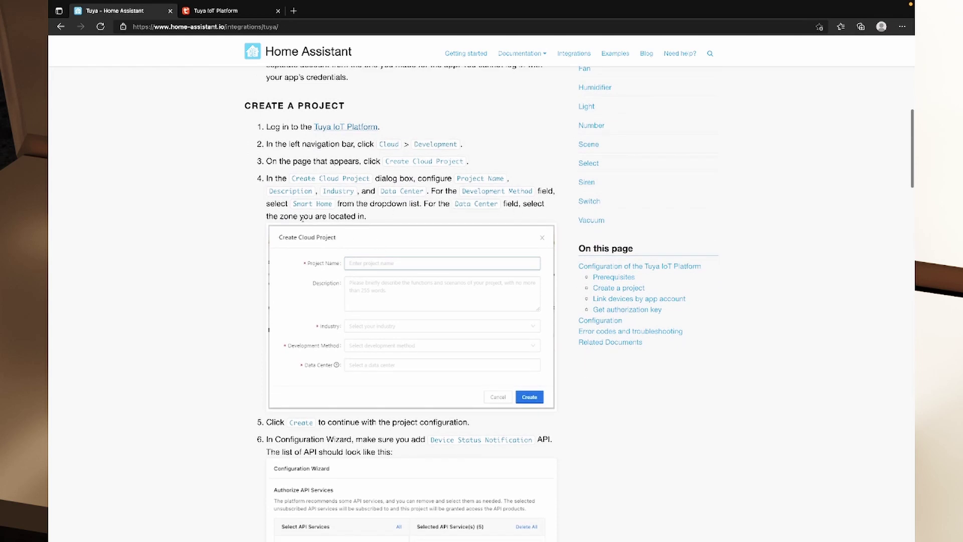
scroll(302, 218, "down", 6)
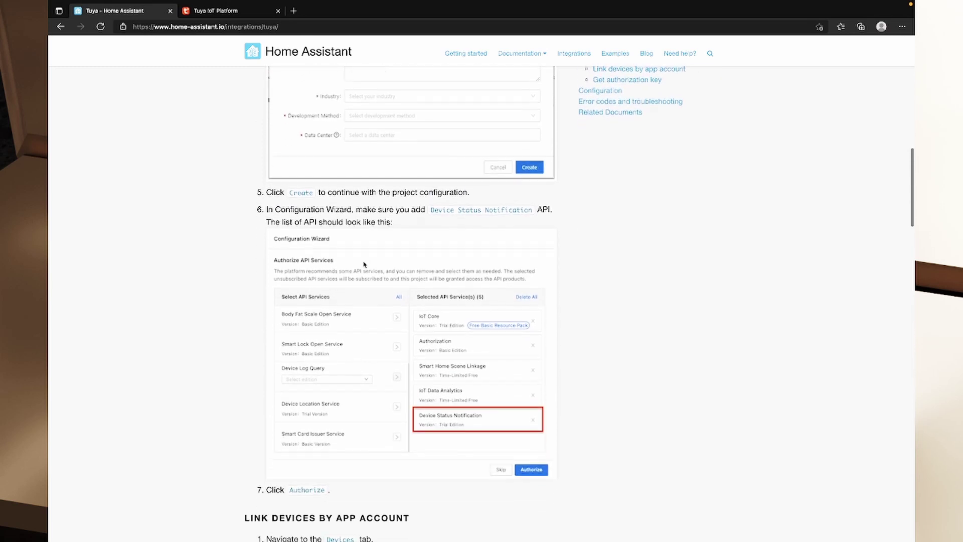
scroll(309, 218, "down", 1)
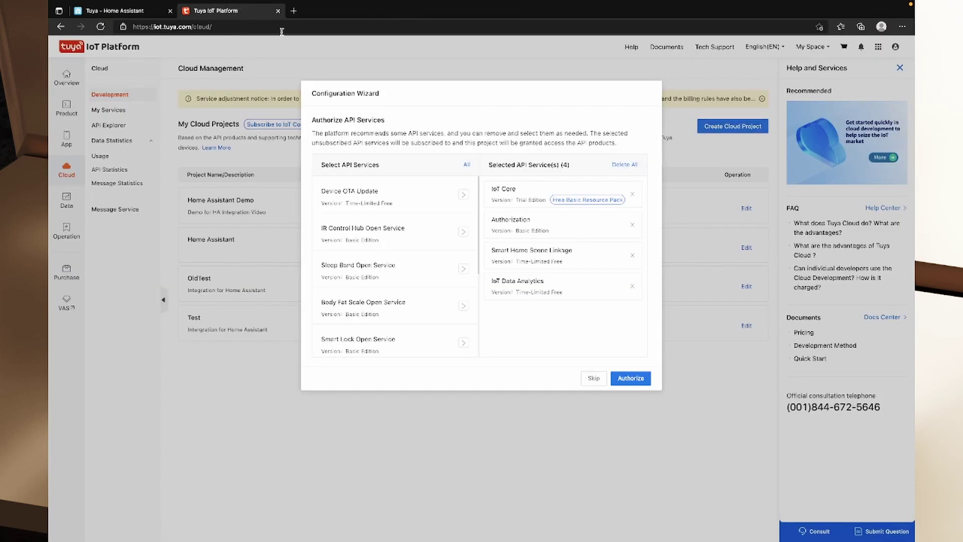
Add Device Status Notification to Selected API Services and compare against the docs' list
left_click(250, 11)
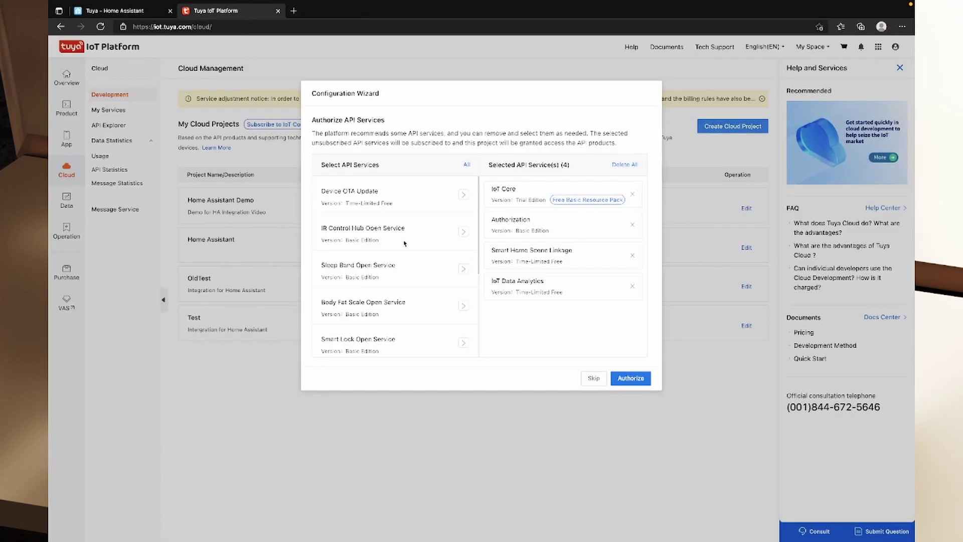
scroll(406, 238, "down", 3)
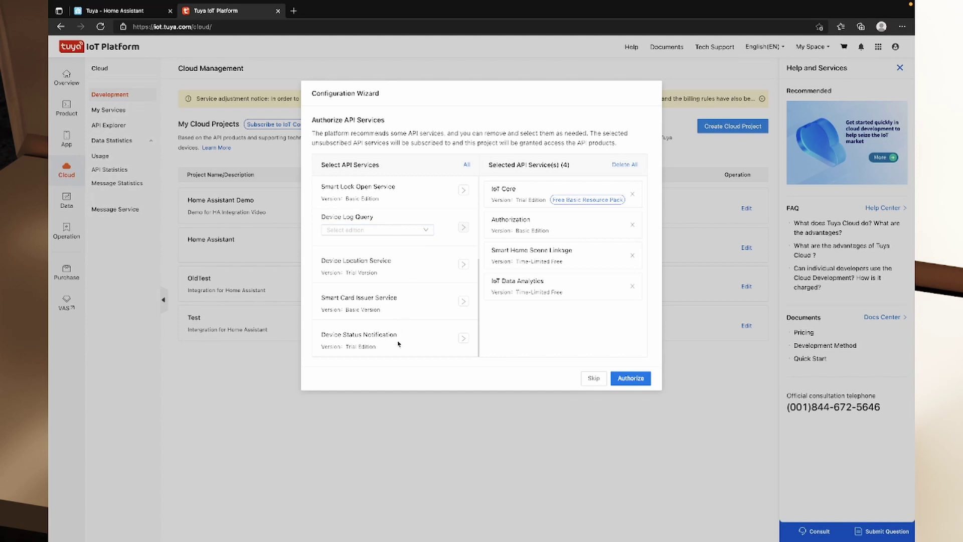
left_click(463, 338)
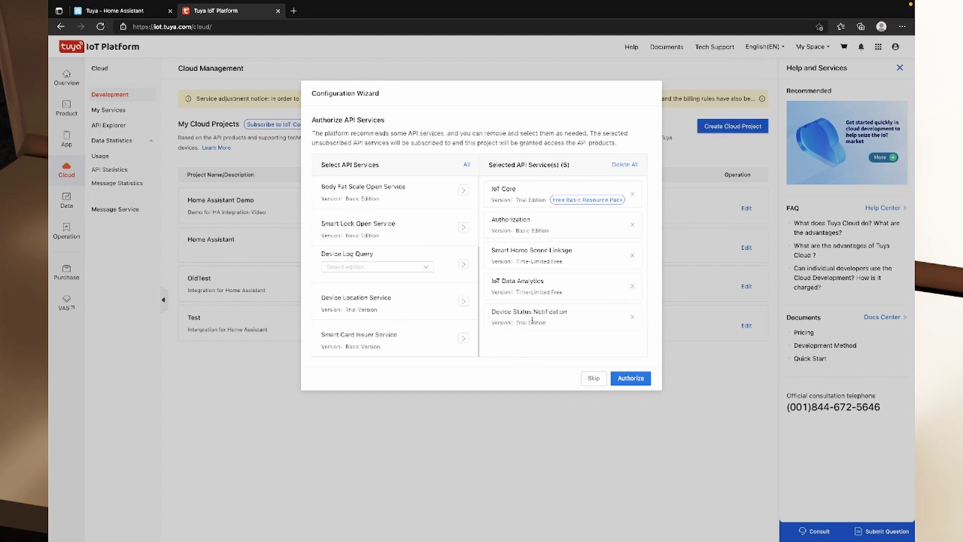
left_click(118, 11)
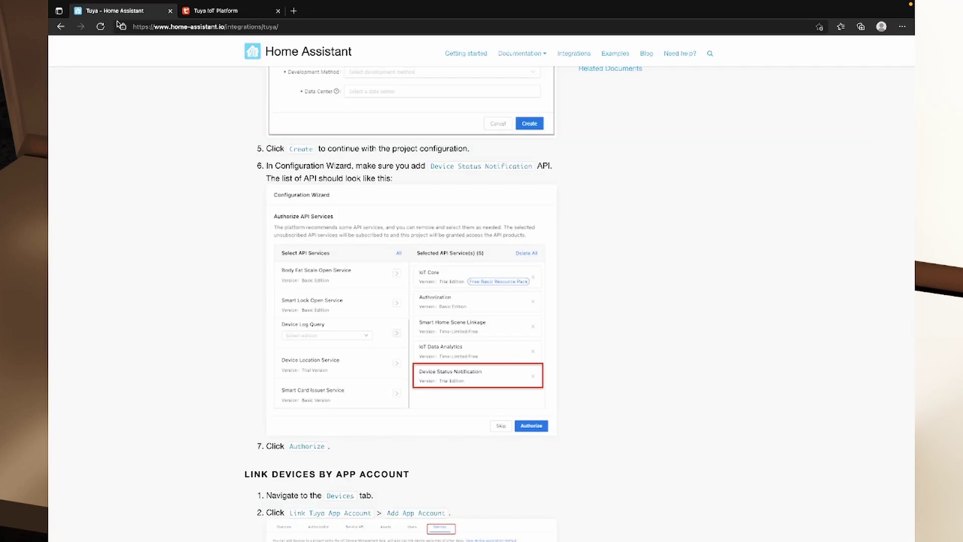
scroll(451, 381, "down", 1)
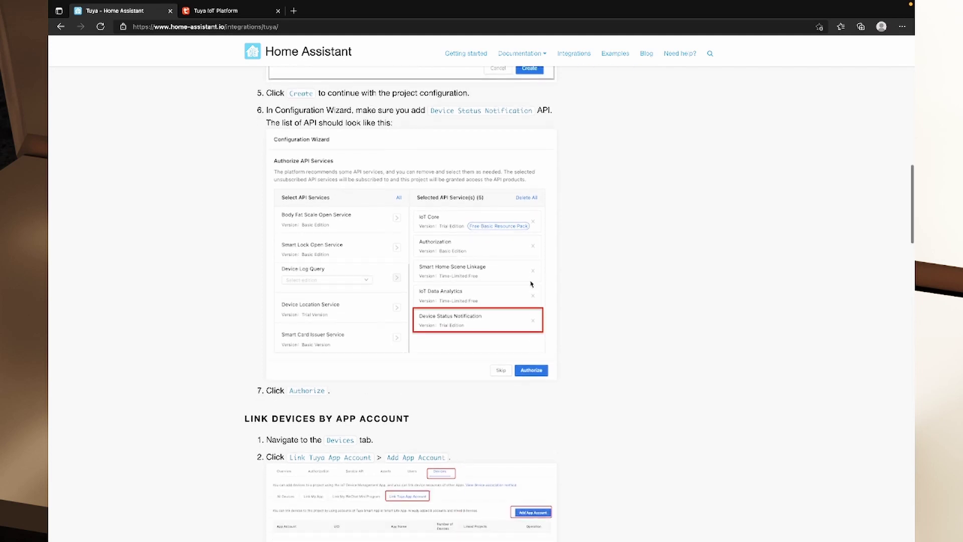
Authorize the API services and bring up the Link Tuya App Account QR code
left_click(236, 11)
left_click(645, 383)
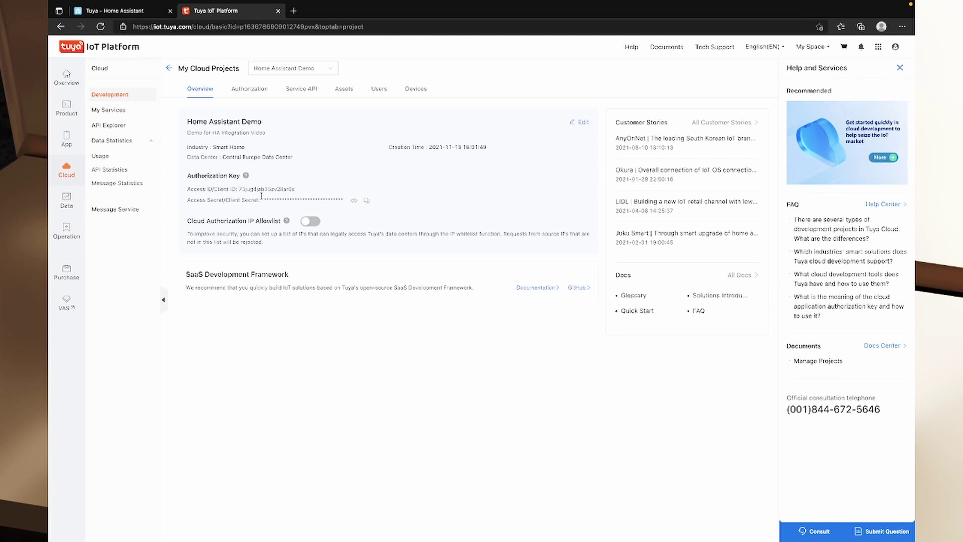
left_click(421, 91)
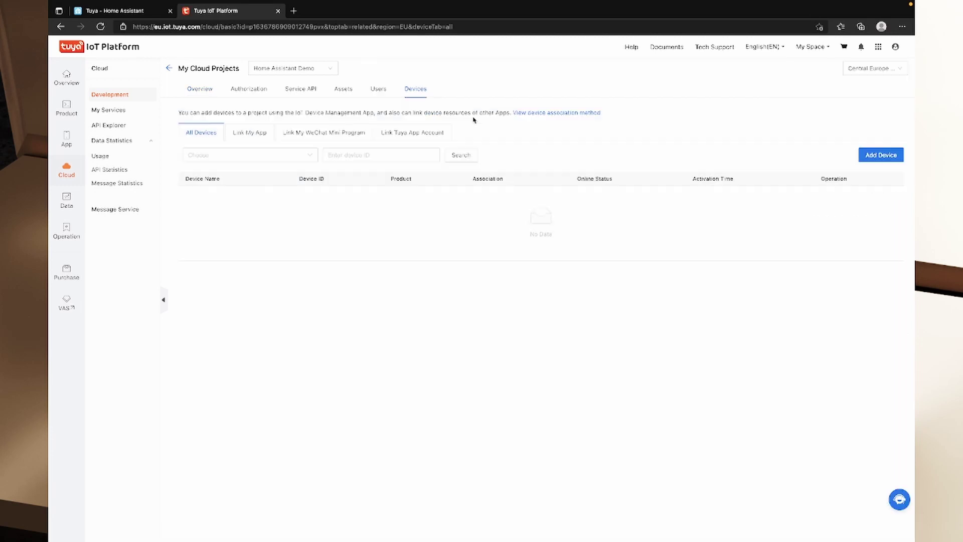
left_click(416, 136)
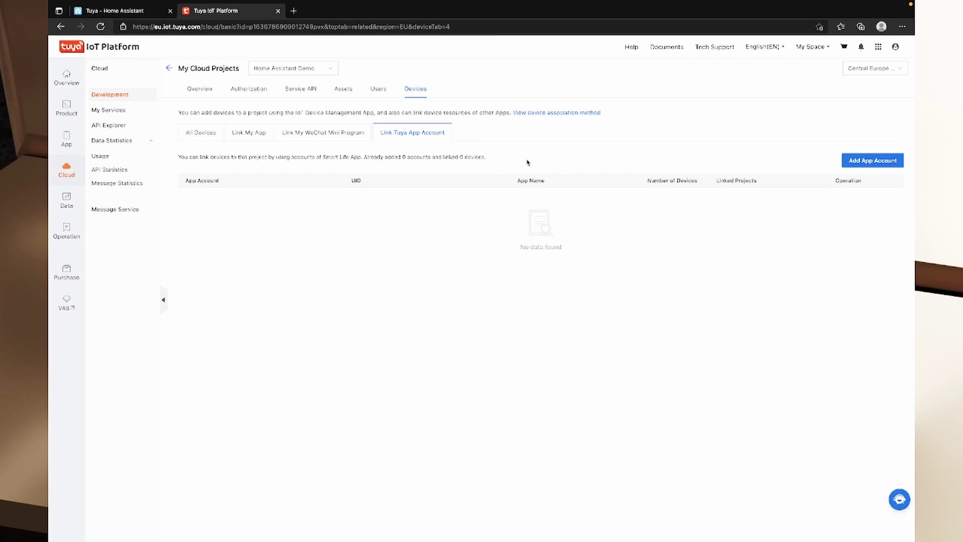
left_click(885, 160)
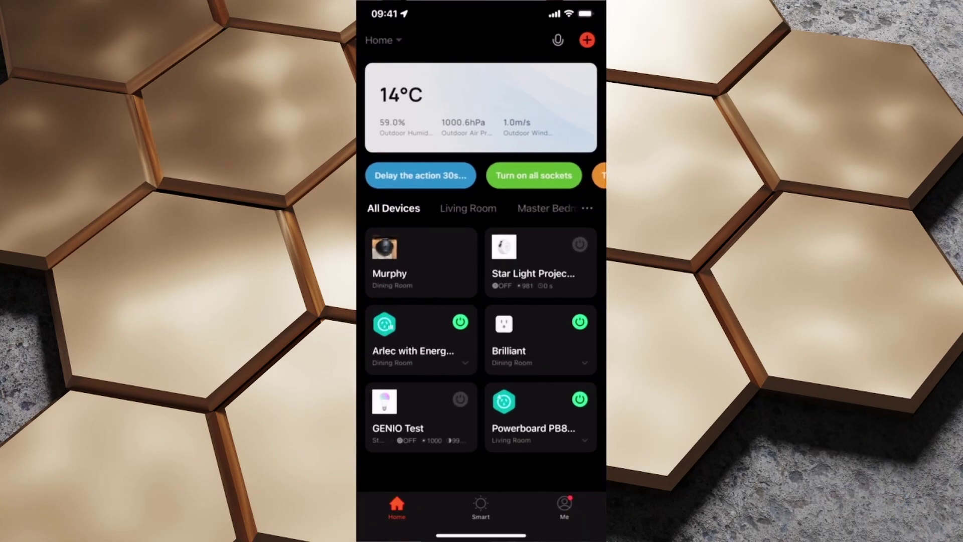
Tap the red + at the top right of the Tuya Smart app's home screen
left_click(586, 40)
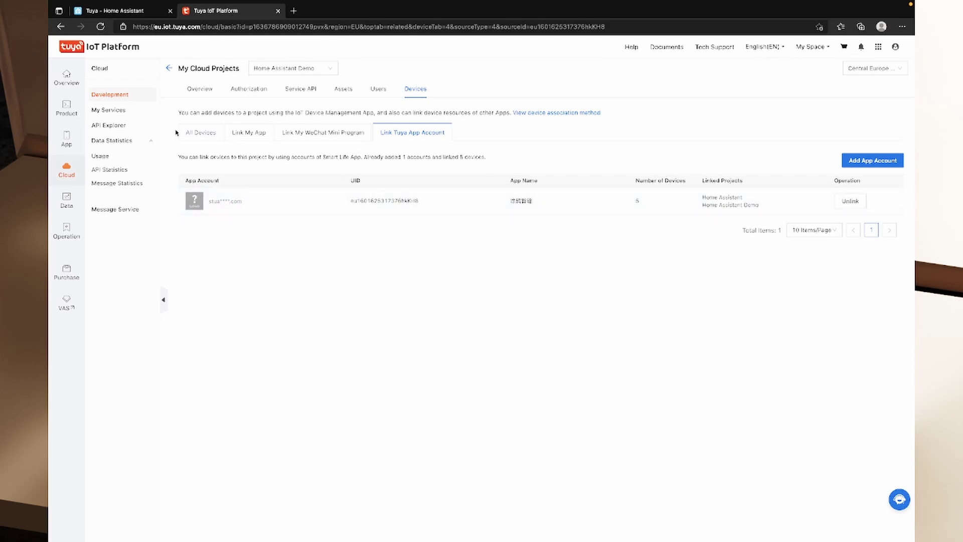
Confirm all five linked devices are online, then show the project overview with its authorization key
left_click(198, 134)
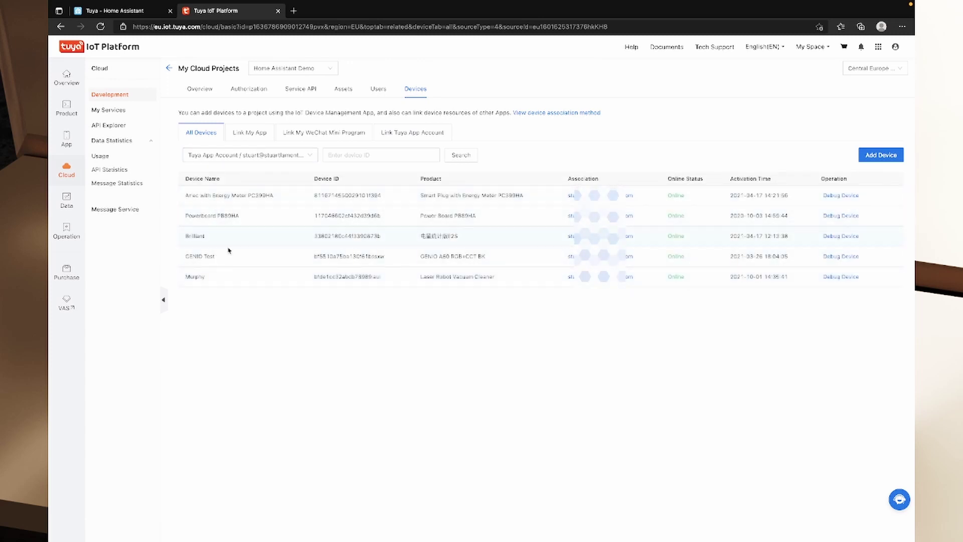
left_click(201, 93)
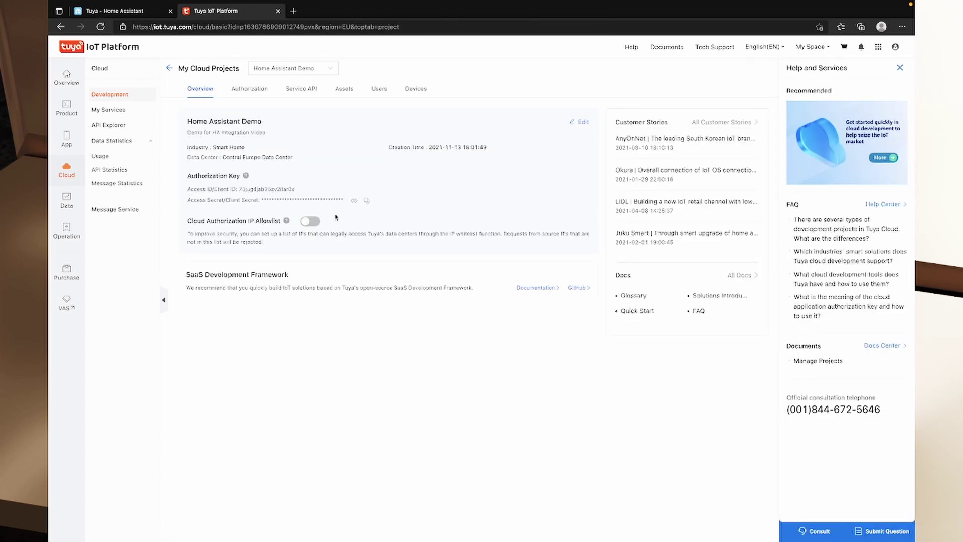
Begin adding the Tuya integration in Home Assistant with Country set to Australia
left_click_drag(187, 194, 295, 190)
left_click(209, 202)
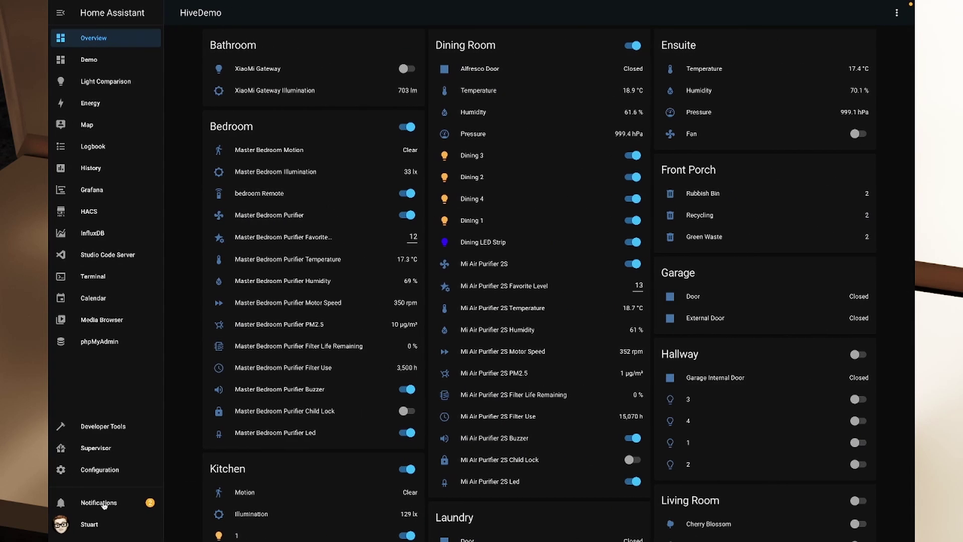
left_click(110, 473)
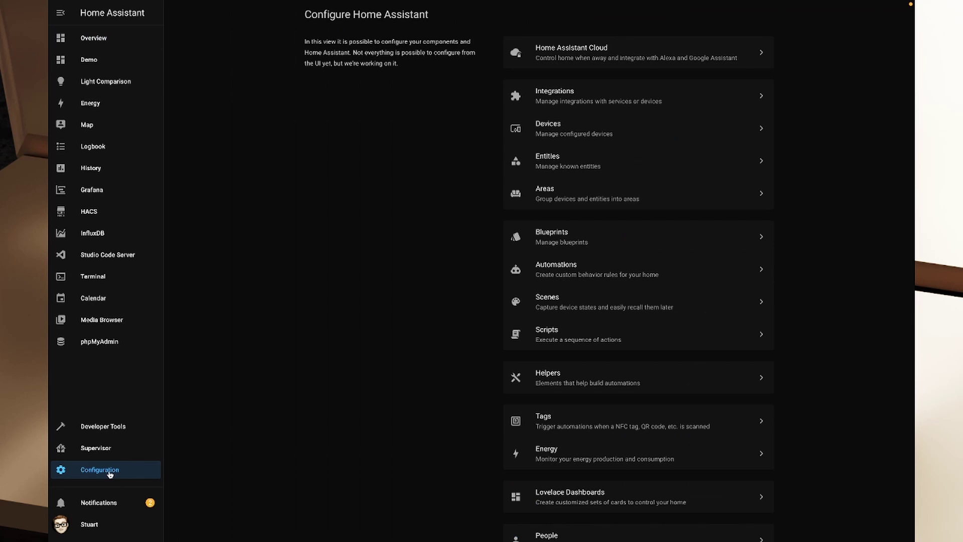
left_click(564, 107)
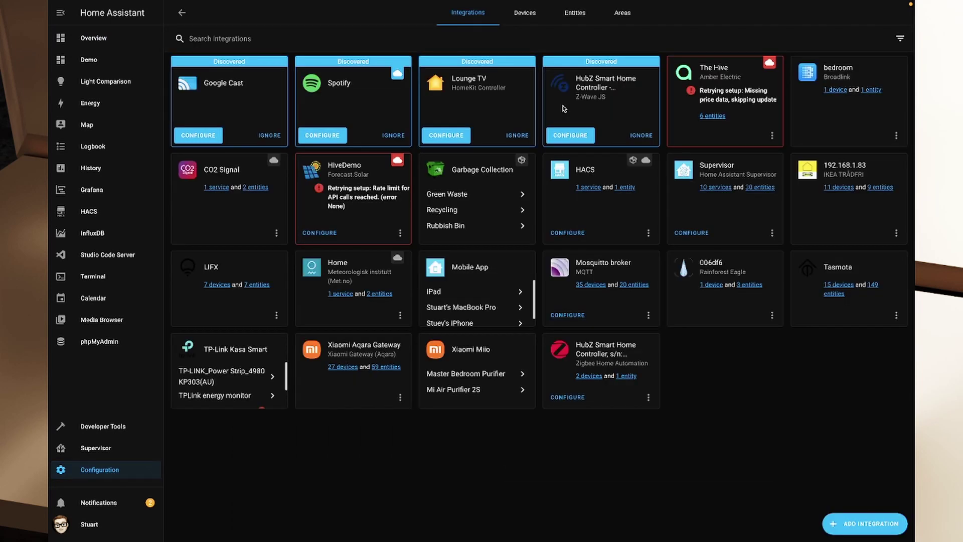
left_click(860, 521)
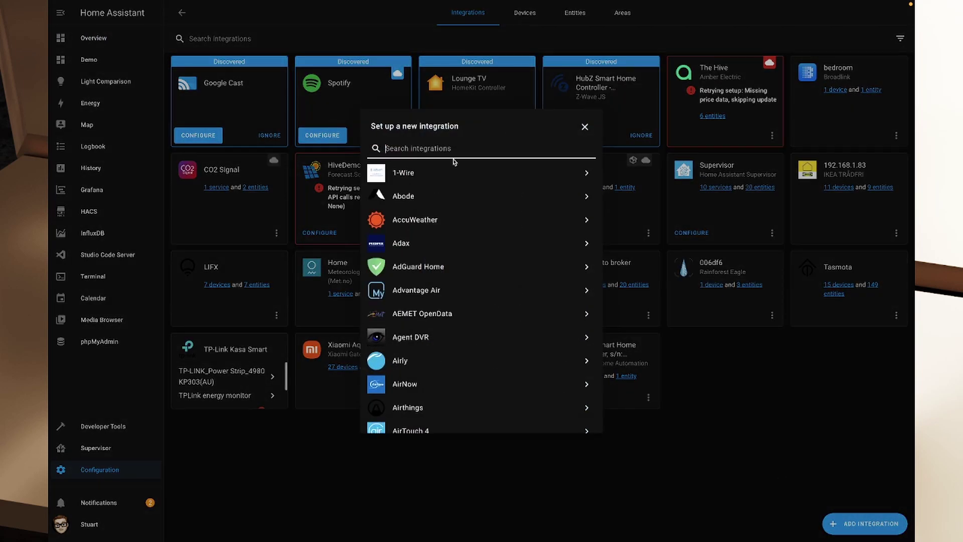
type("tuya")
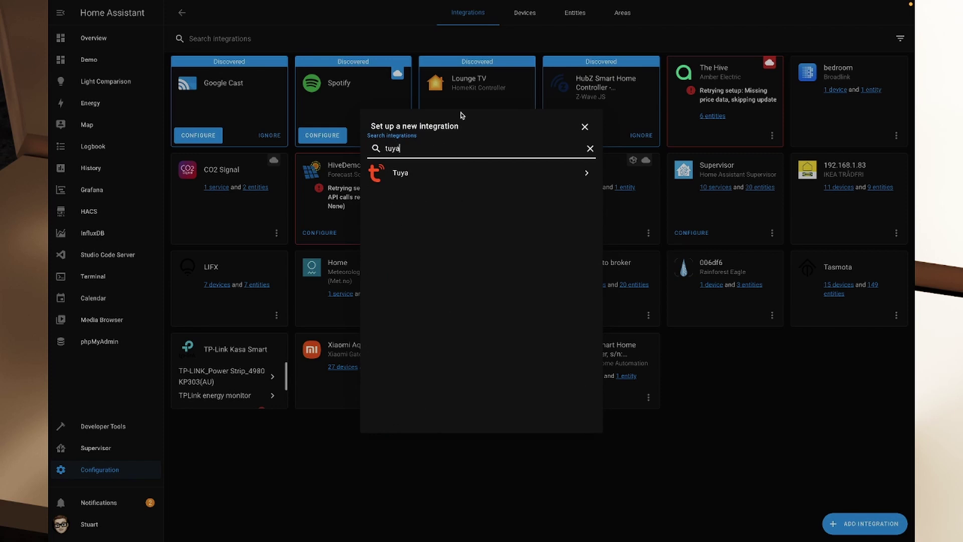
left_click(423, 174)
left_click(455, 233)
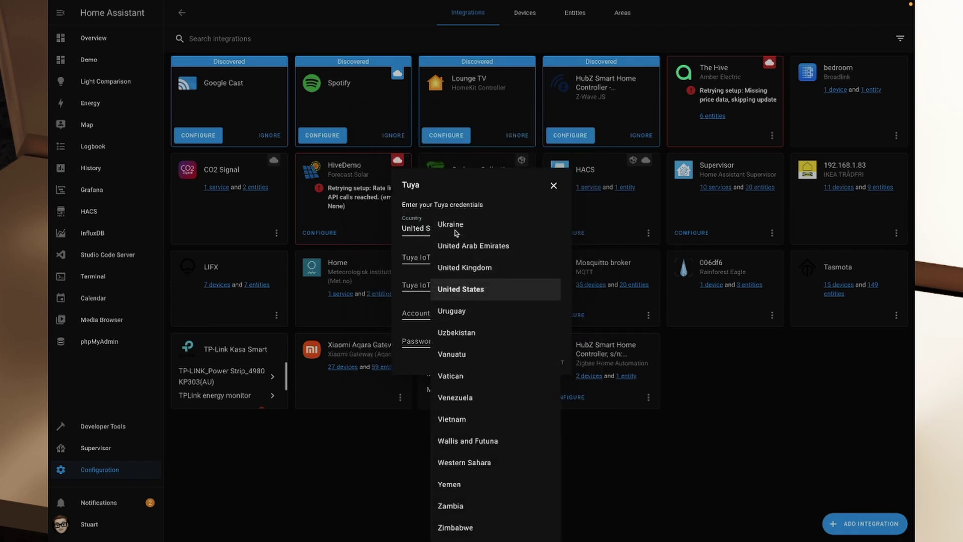
type("aus")
left_click(467, 485)
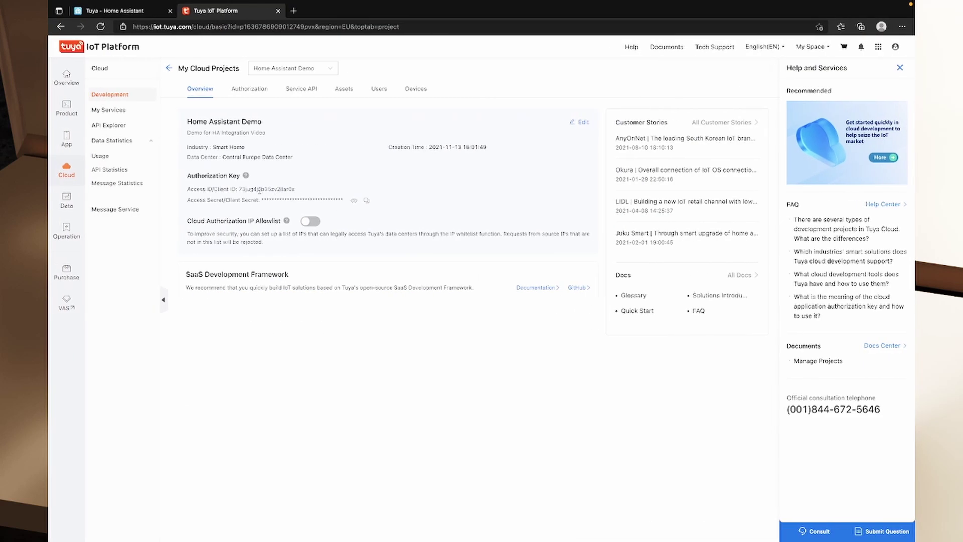
Paste the project's Access ID and Access Secret into the Tuya form
double_click(259, 189)
key("ctrl+c")
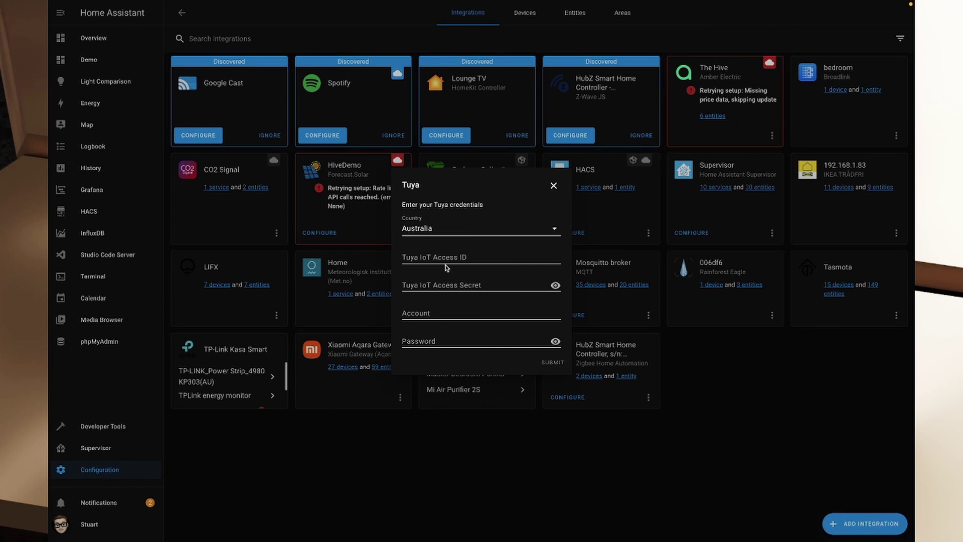
key("ctrl+v")
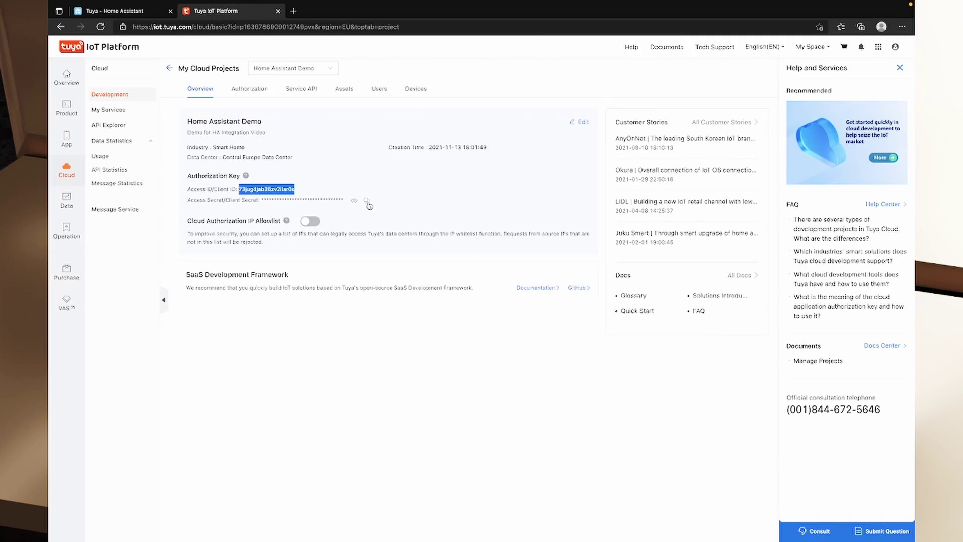
left_click(367, 201)
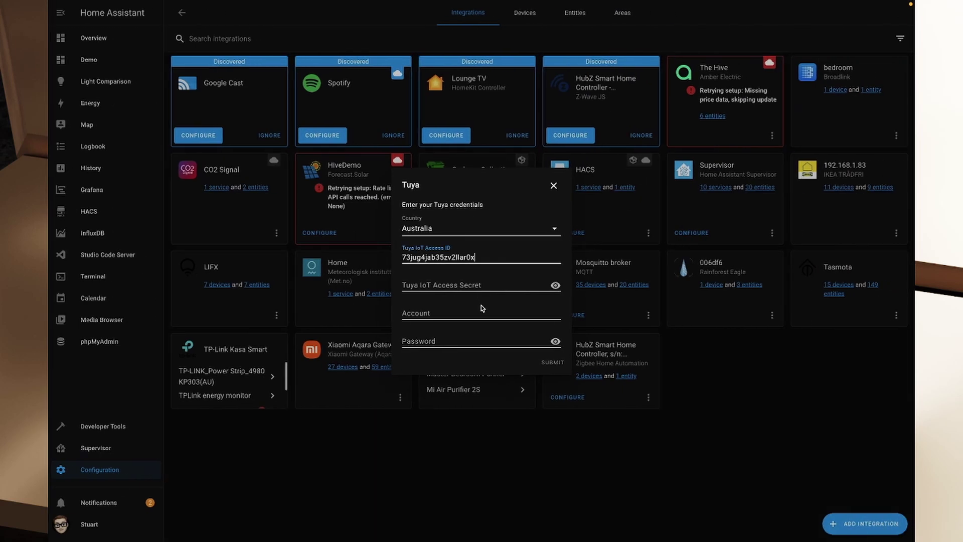
left_click(470, 286)
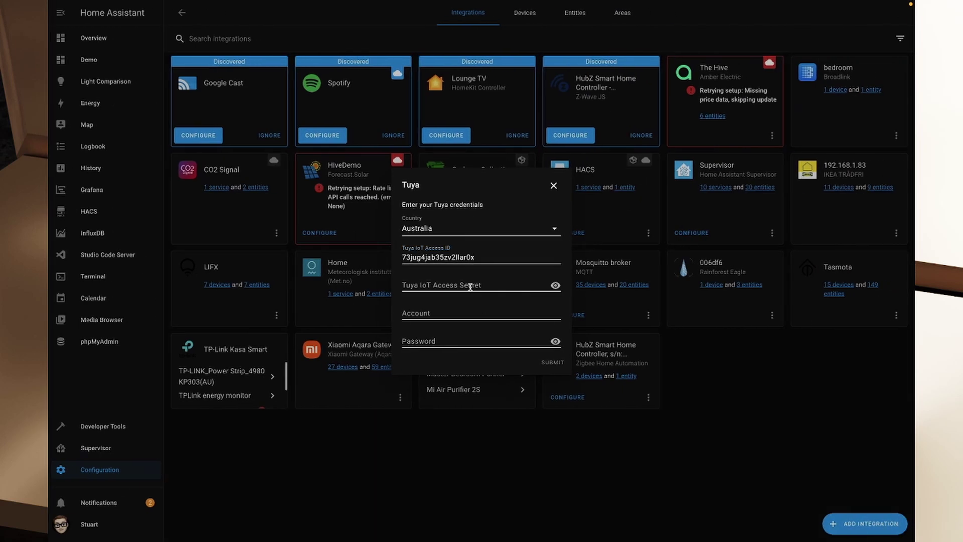
key("ctrl+v")
left_click(462, 308)
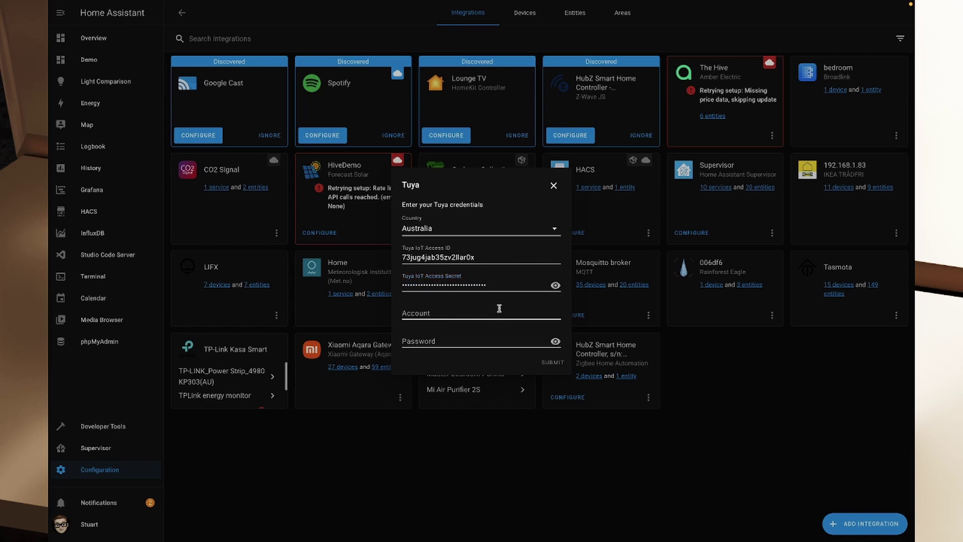
Enter the account name and password, submit, and dismiss the invalid login error
type("stuar")
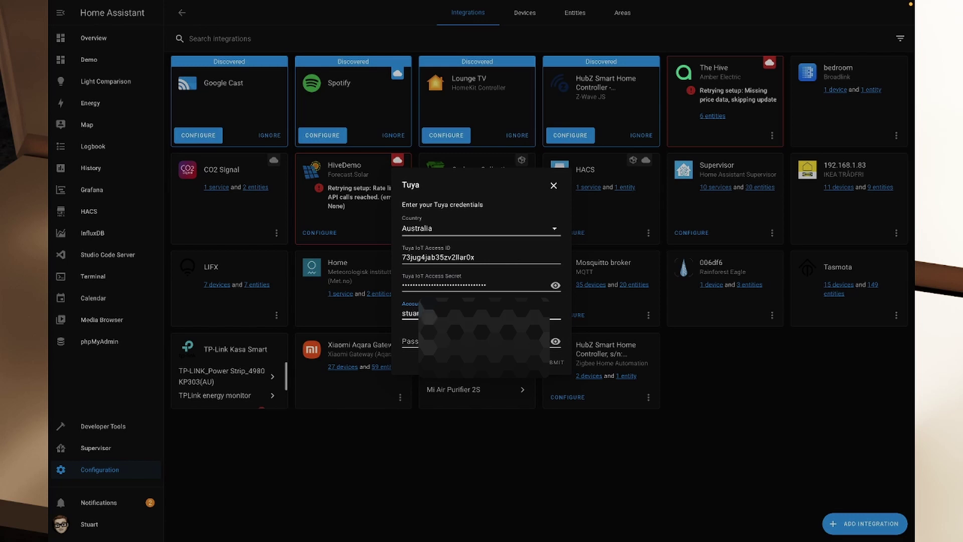
key("Tab")
key("ctrl+v")
key("Return")
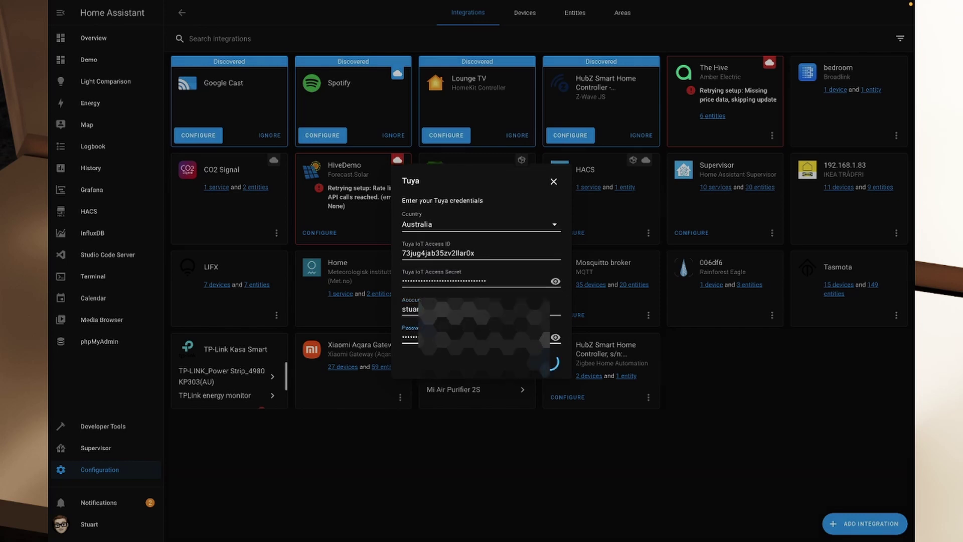
left_click_drag(402, 211, 485, 211)
left_click(514, 215)
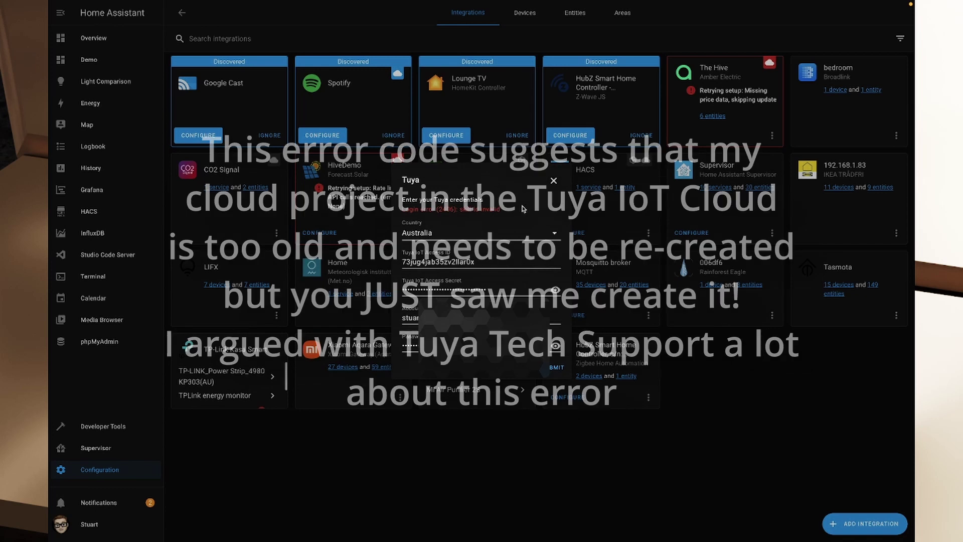
left_click(553, 180)
Update Home Assistant Core from 2021.10.5 to 2021.11.3 in Supervisor with Backup enabled
left_click(102, 448)
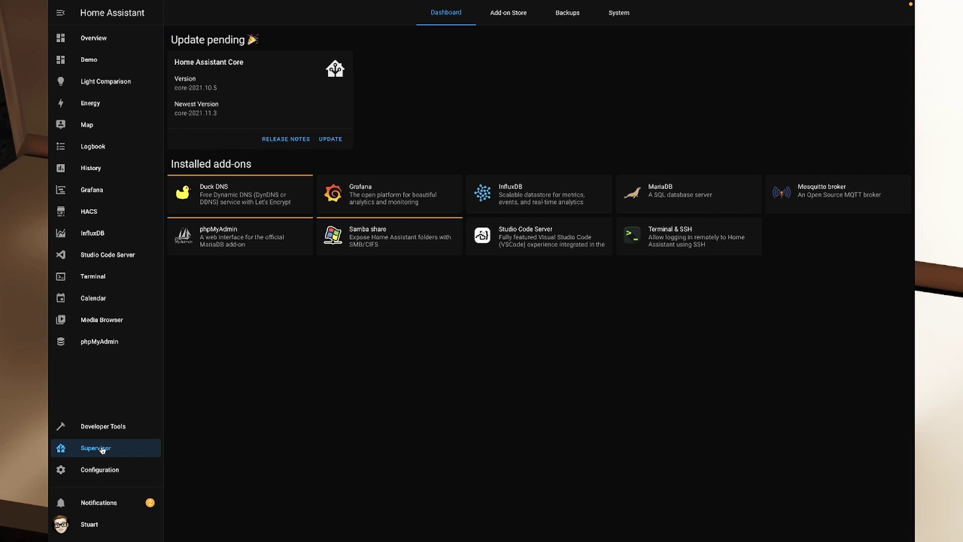
left_click_drag(192, 88, 216, 88)
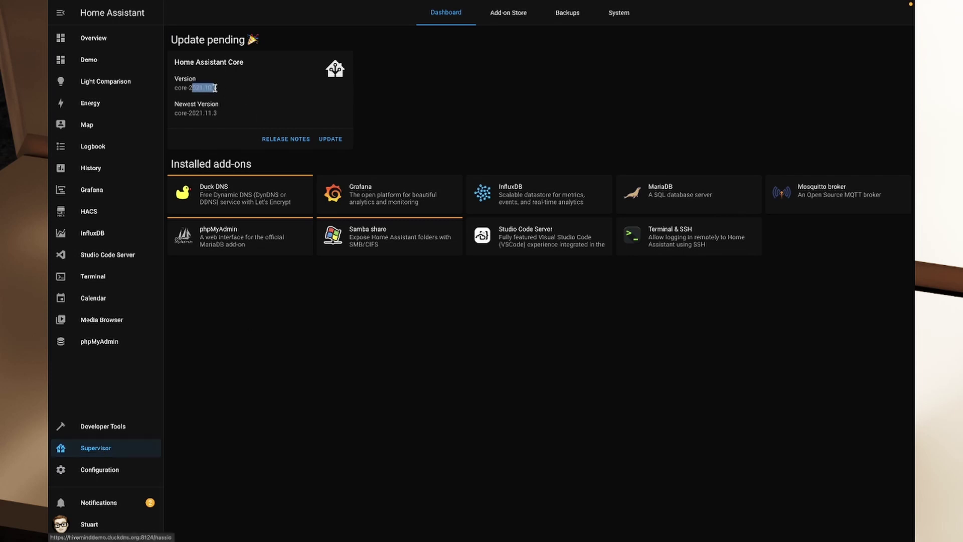
left_click(234, 94)
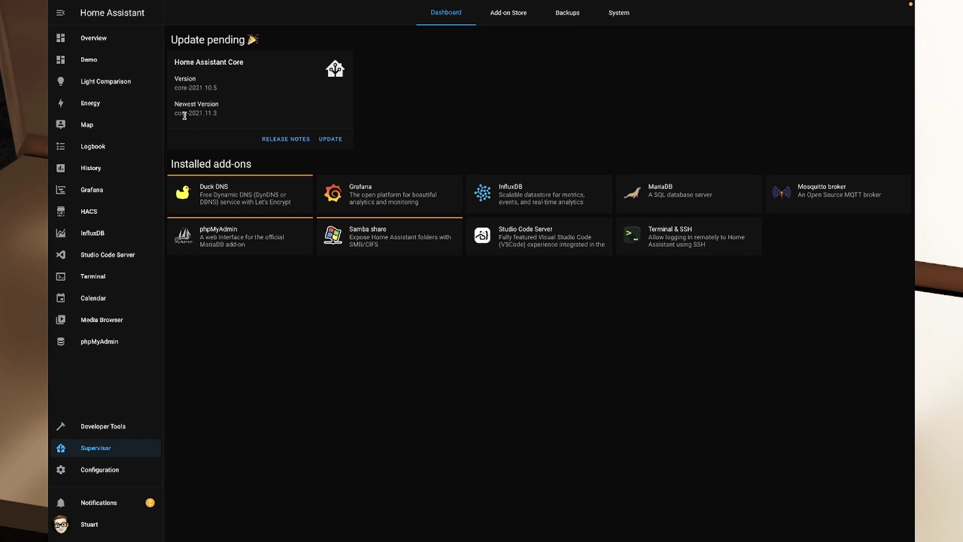
left_click_drag(184, 116, 215, 117)
left_click(220, 119)
left_click(336, 142)
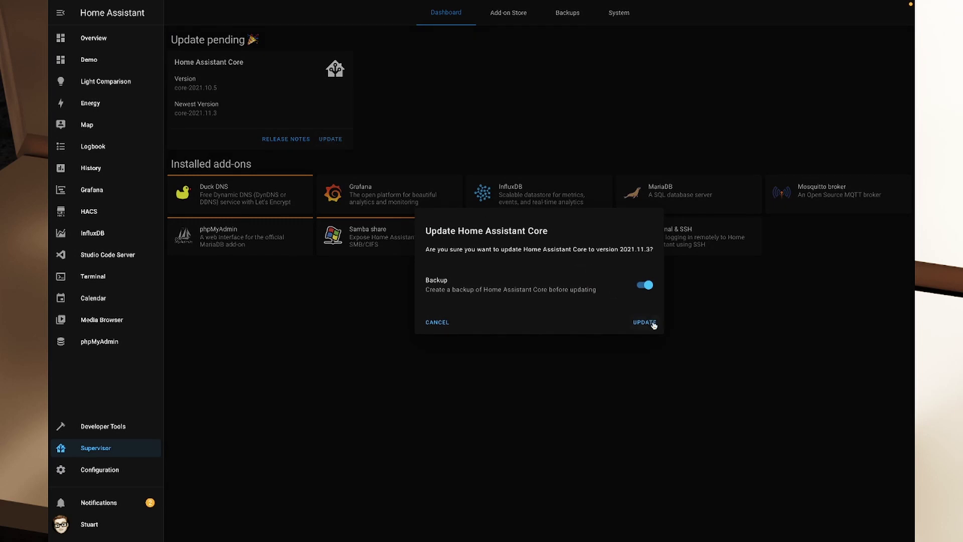
left_click(645, 323)
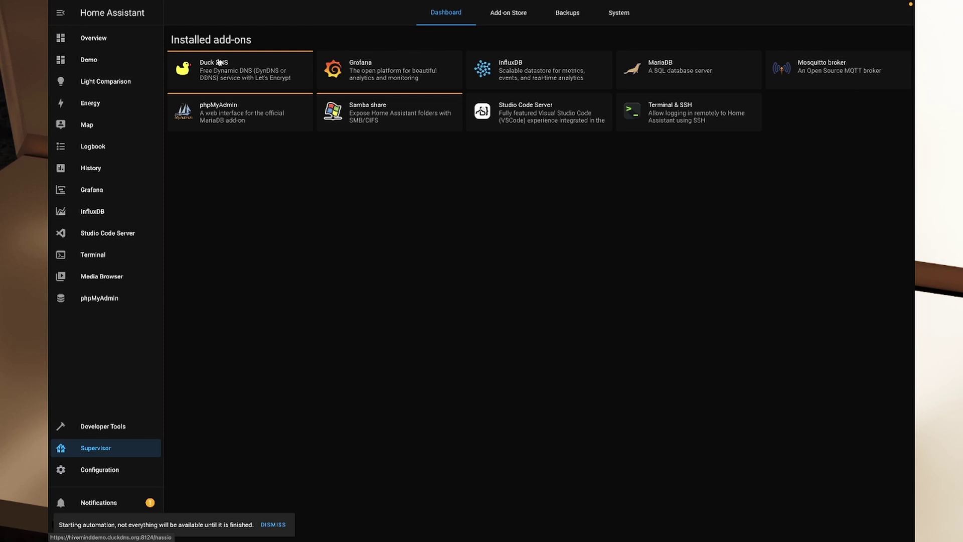
Add a fresh Tuya integration by searching 'tuya' and choose Australia as the country
left_click(119, 472)
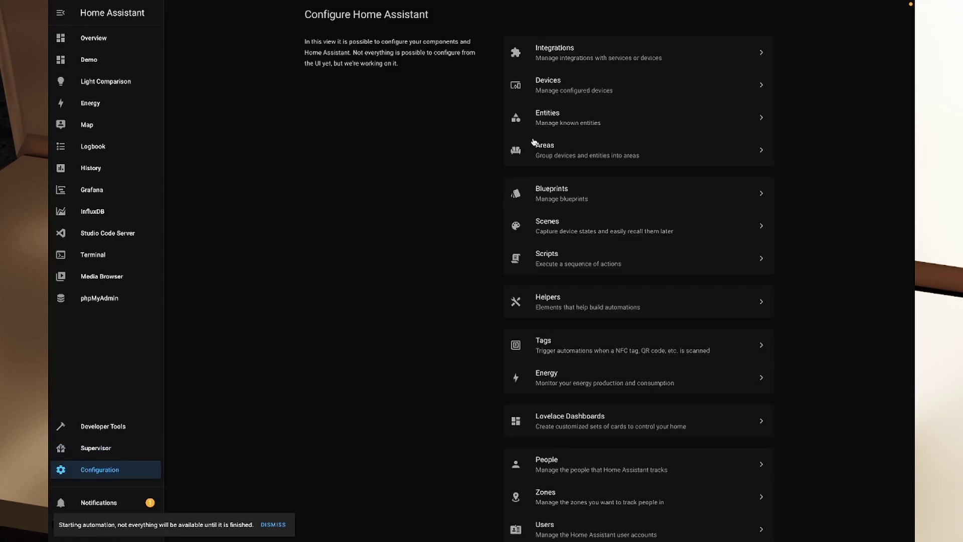
left_click(581, 95)
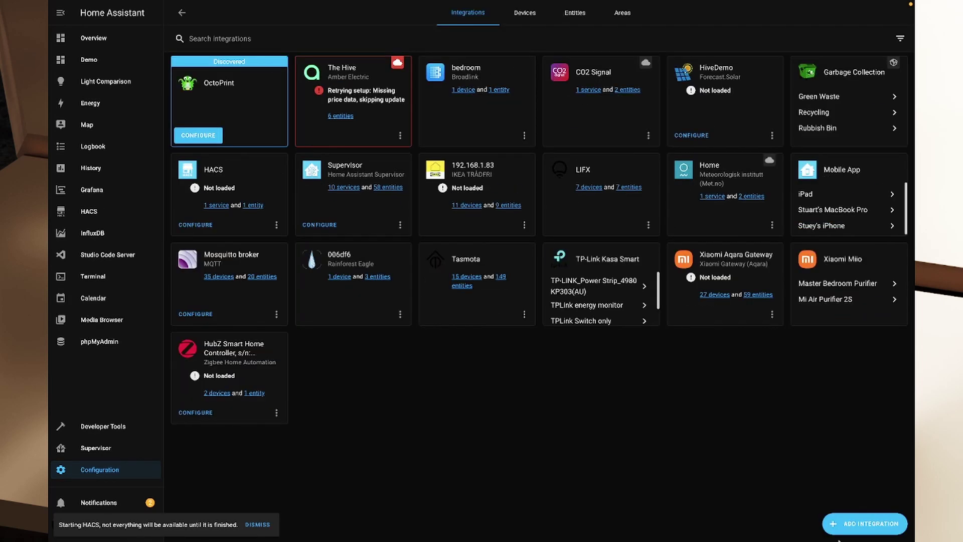
left_click(860, 524)
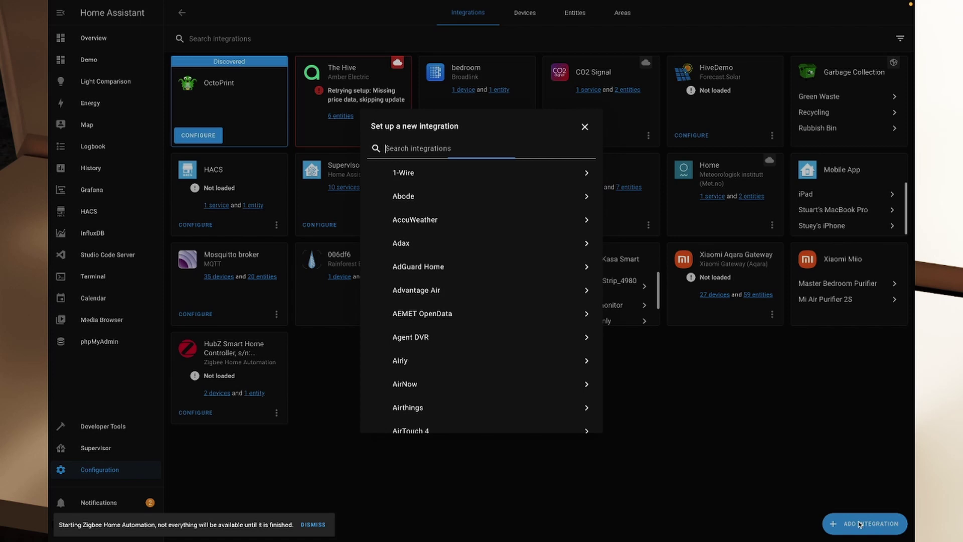
type("tuya")
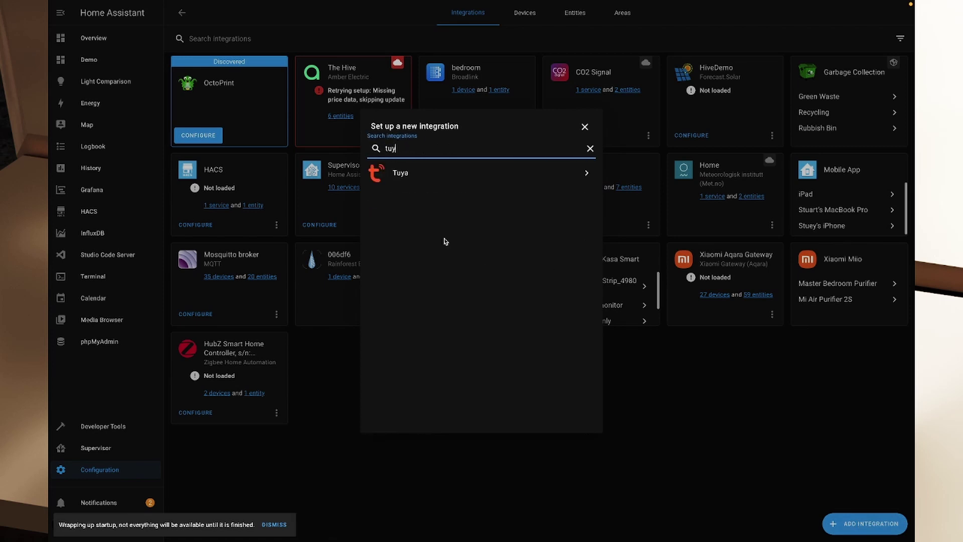
left_click(433, 174)
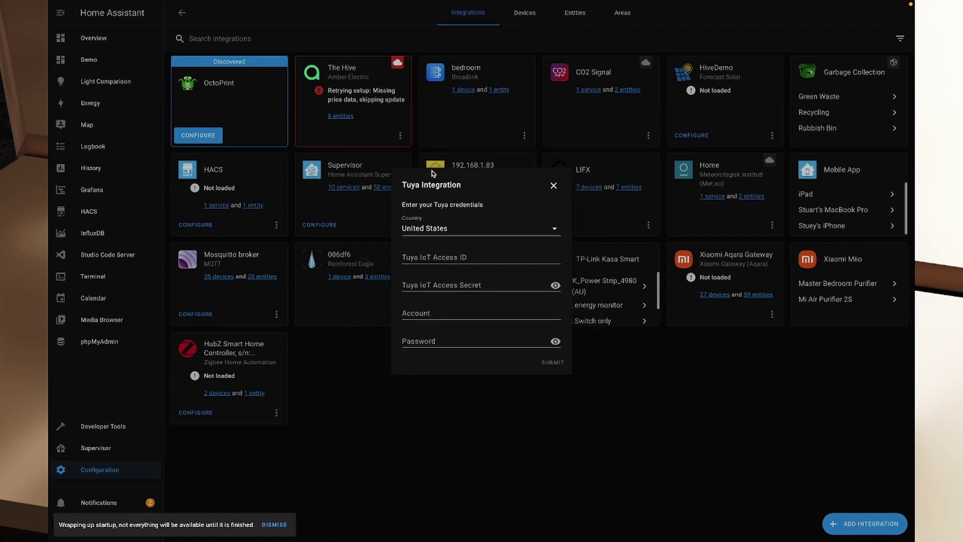
left_click(480, 233)
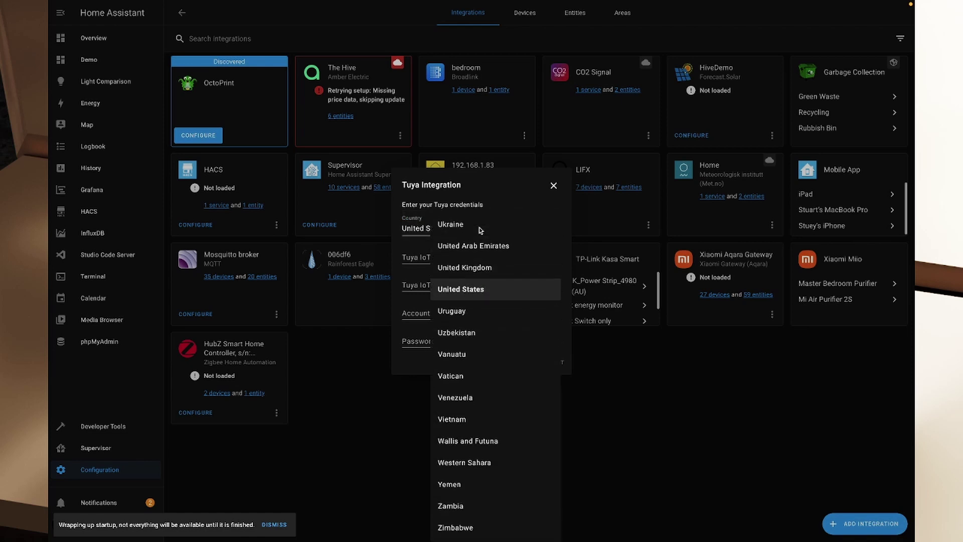
type("aus")
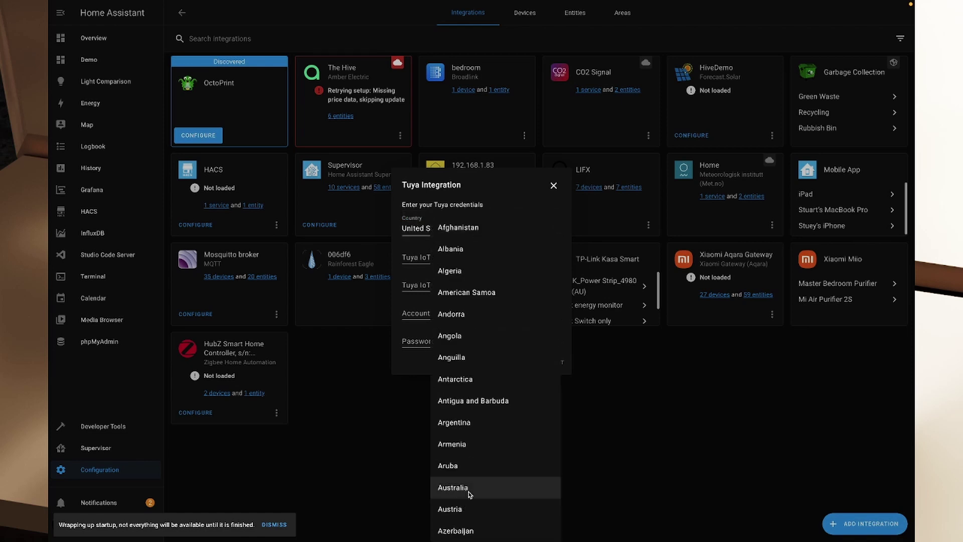
left_click(468, 492)
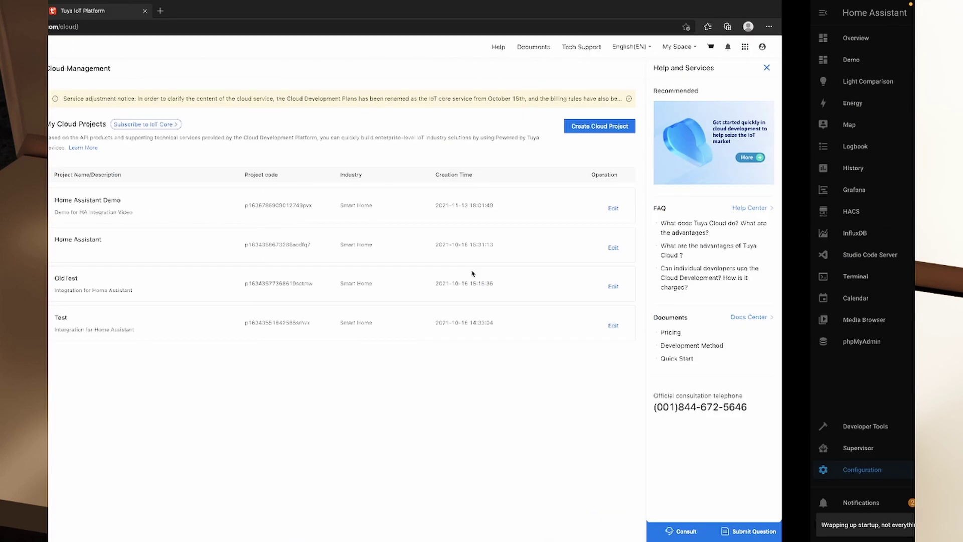
Paste the Access ID into the Tuya form and copy the project's Access Secret
left_click(235, 208)
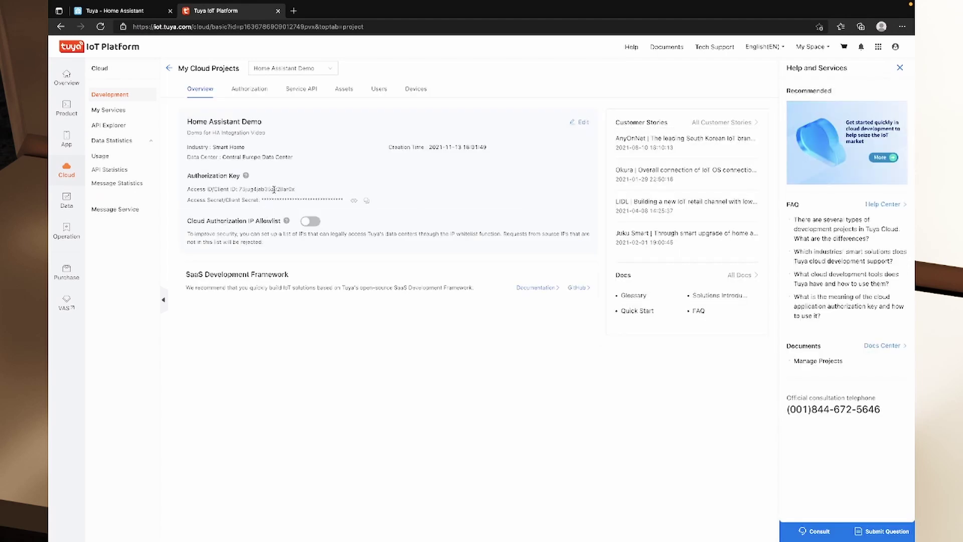
double_click(274, 190)
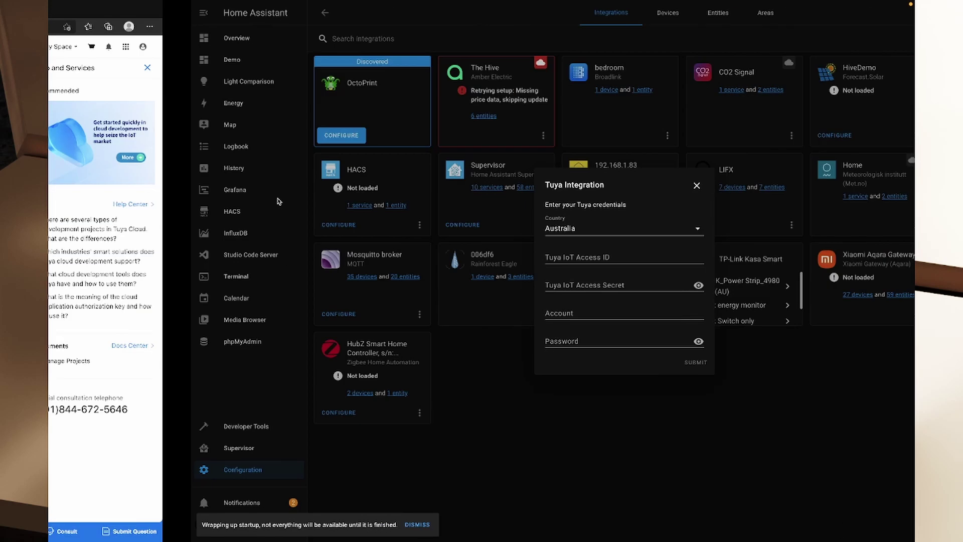
left_click(448, 257)
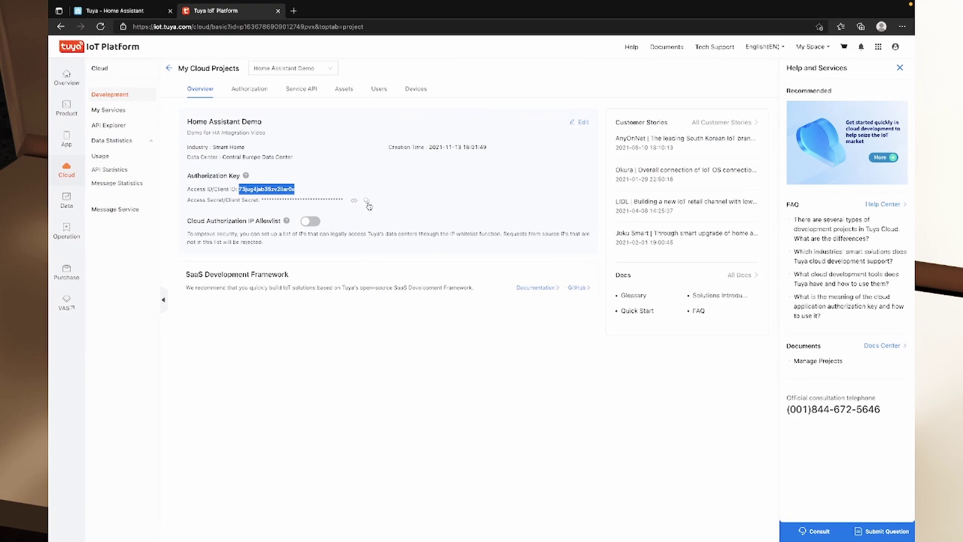
left_click(366, 201)
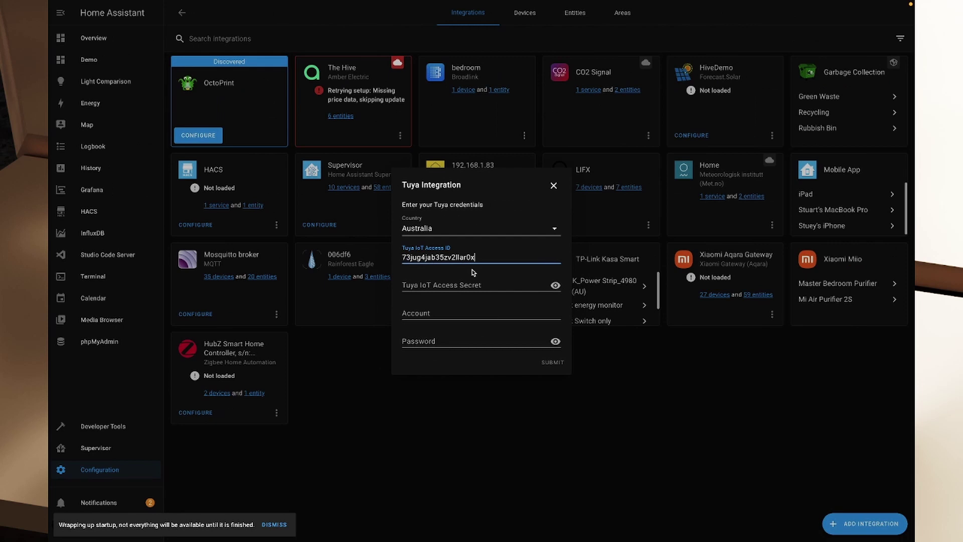
left_click(465, 283)
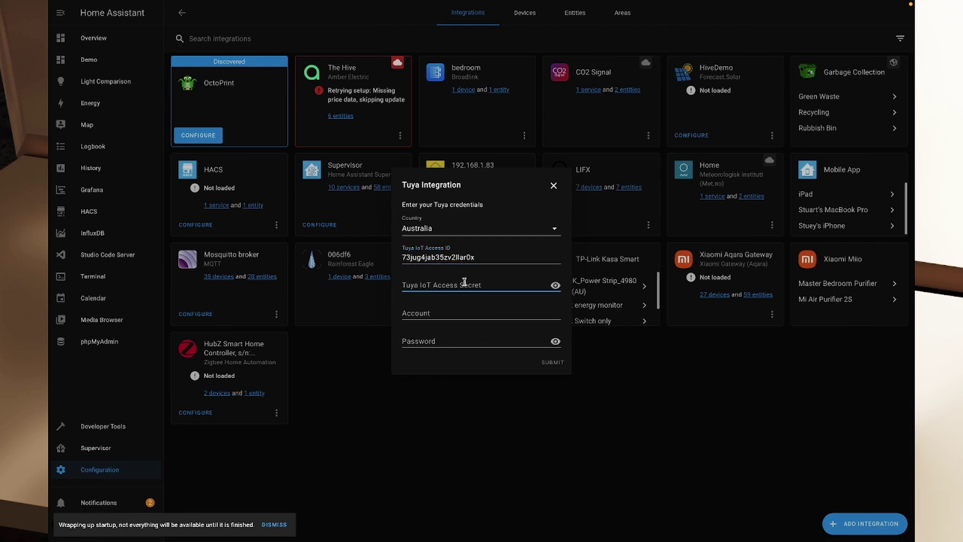
Paste the Access Secret, enter the Tuya account name and password, and submit the credentials
key("ctrl+v")
left_click(437, 314)
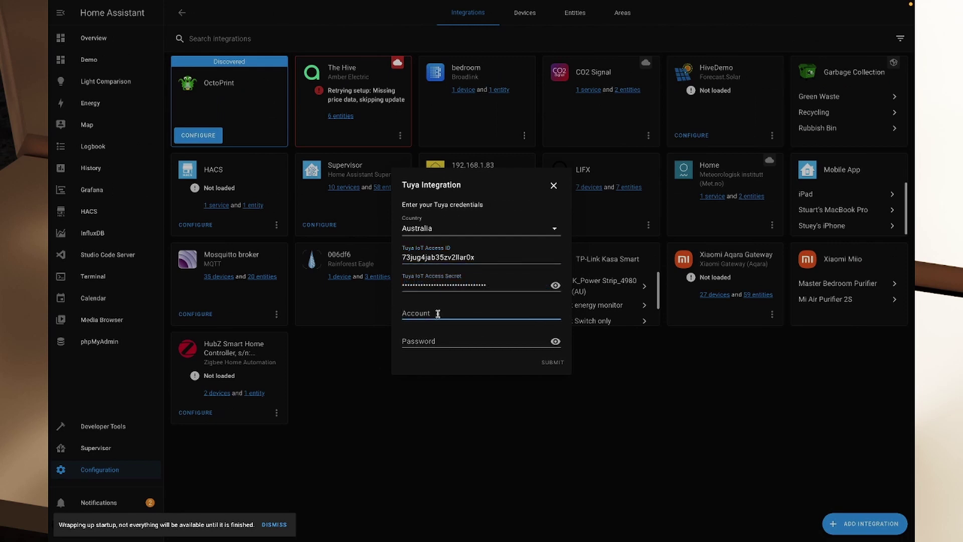
type("stua")
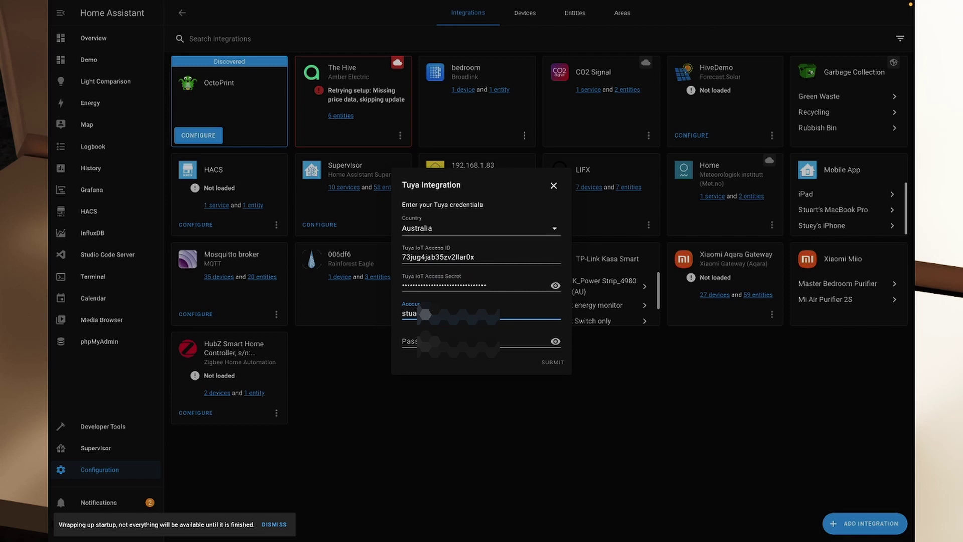
type("rt")
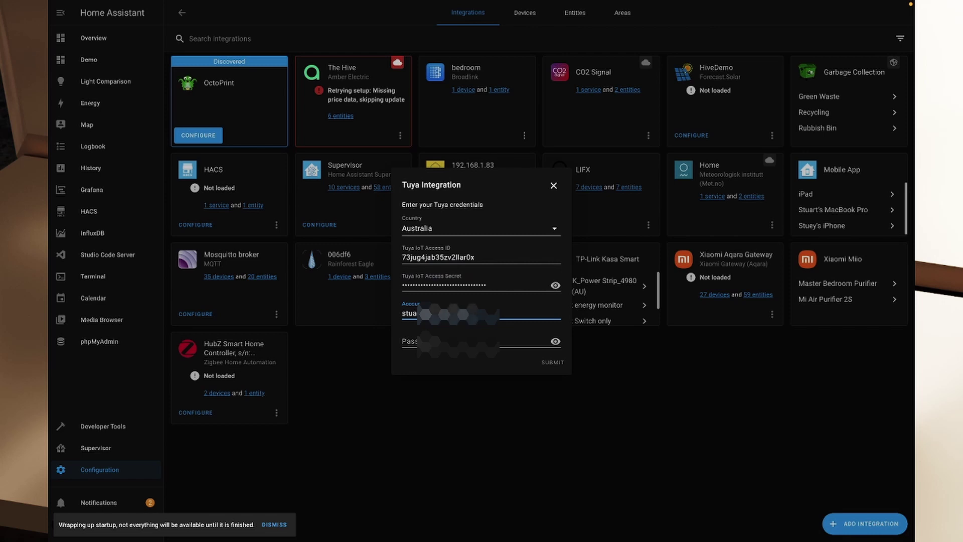
key("Tab")
type("••••••")
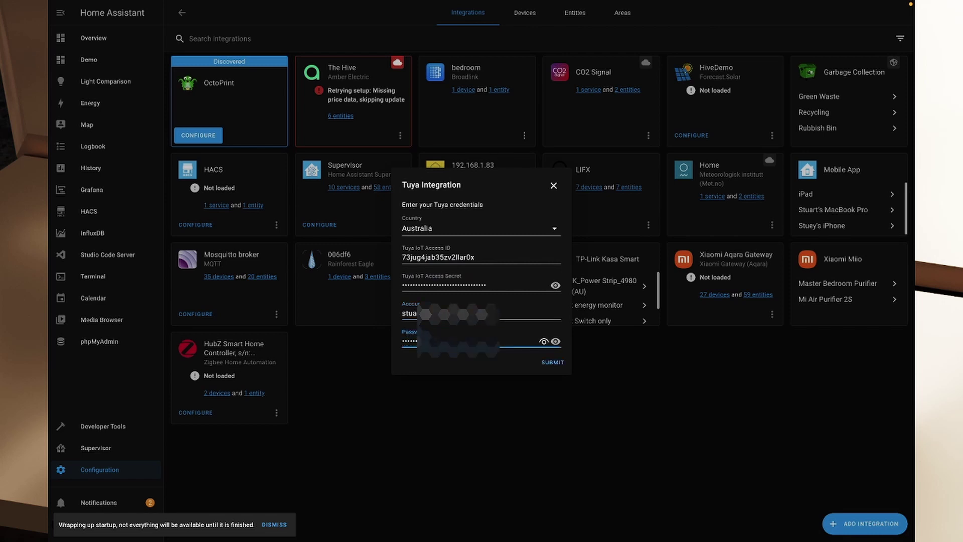
type("••••")
left_click(552, 362)
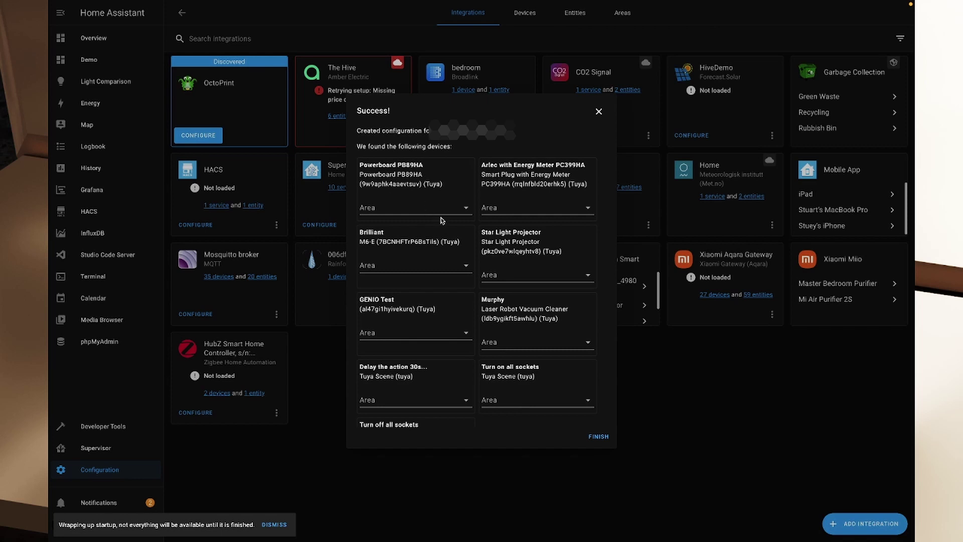
Assign areas: Powerboard PB89HA to Living Room, Arlec plug to Spare Room, Star Light Projector to Bedroom
left_click(466, 209)
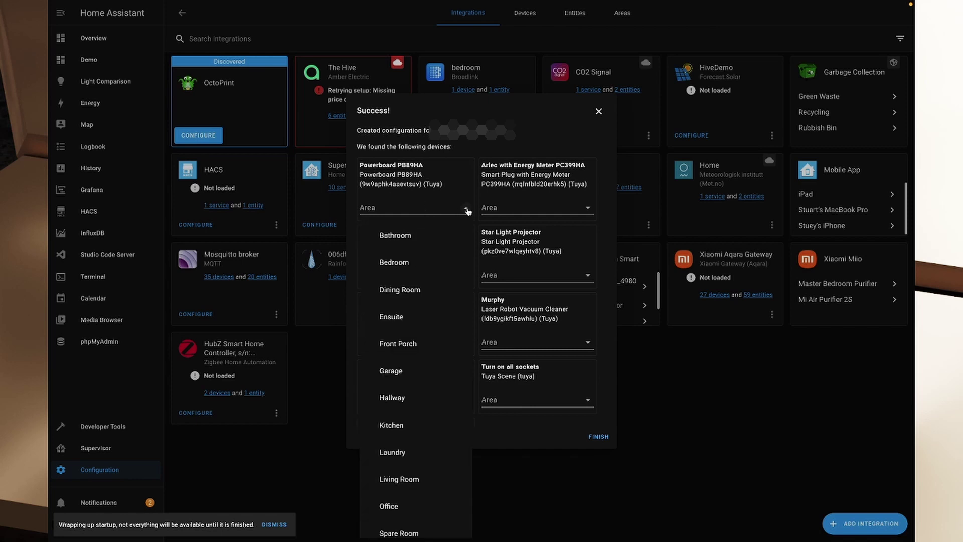
scroll(428, 470, "down", 3)
scroll(416, 479, "up", 3)
left_click(405, 480)
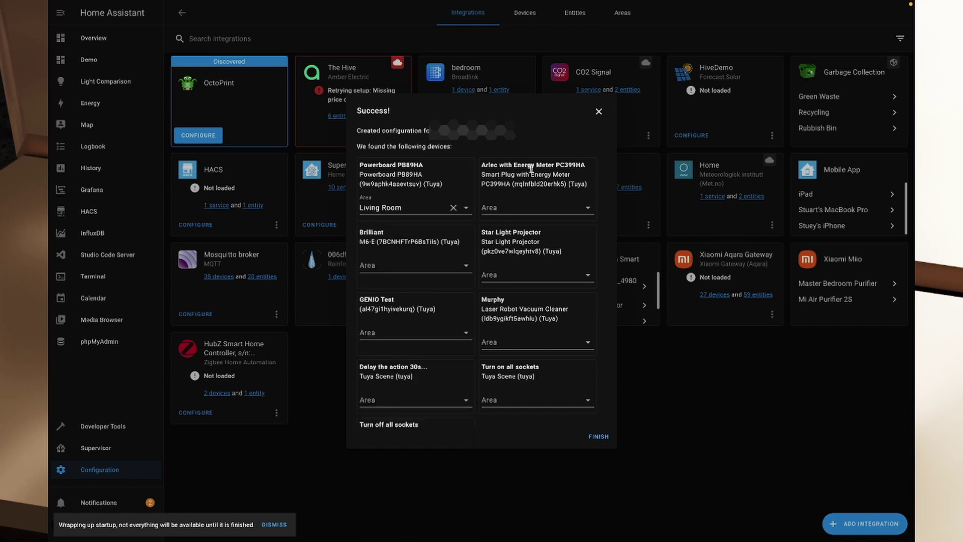
left_click(588, 207)
scroll(532, 501, "down", 1)
left_click(532, 521)
left_click(586, 275)
left_click(542, 383)
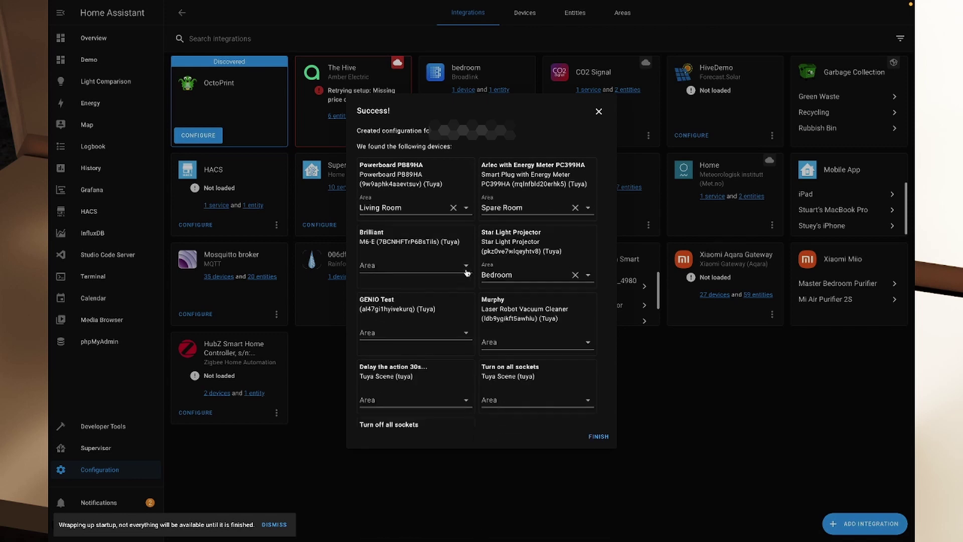
Put Brilliant and GENIO Test in Spare Room and Murphy in Dining Room, then finish
left_click(466, 272)
scroll(427, 482, "down", 1)
left_click(427, 470)
left_click(463, 336)
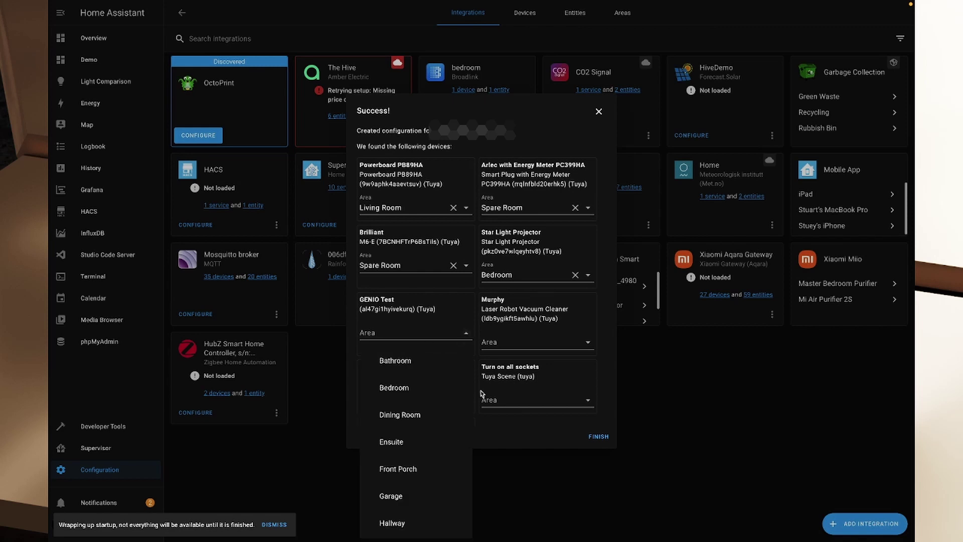
scroll(417, 476, "down", 2)
left_click(417, 501)
left_click(522, 341)
left_click(522, 424)
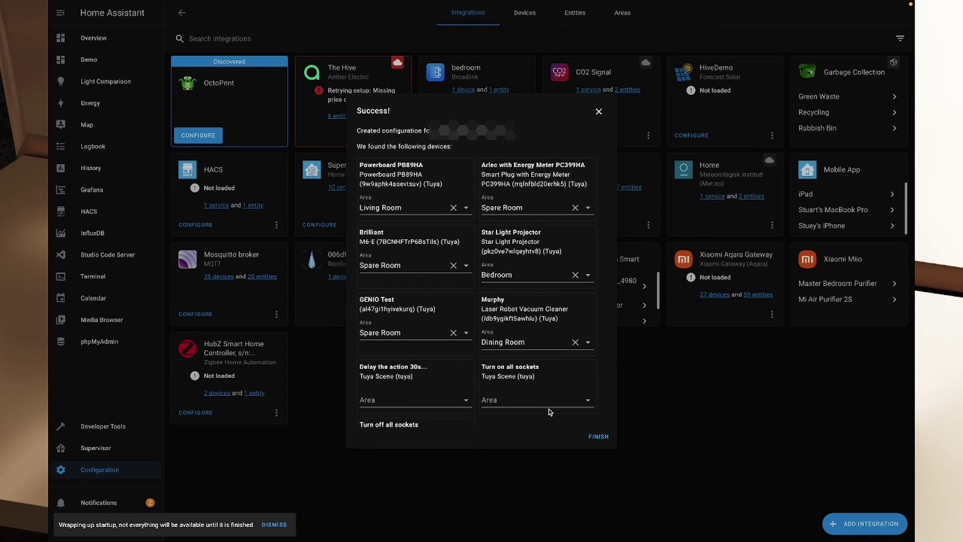
scroll(464, 351, "down", 1)
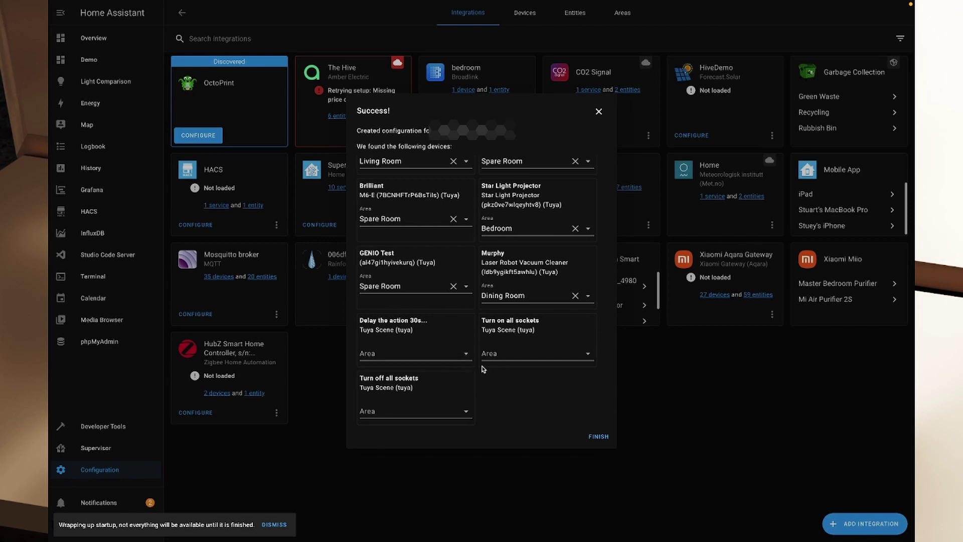
left_click(598, 437)
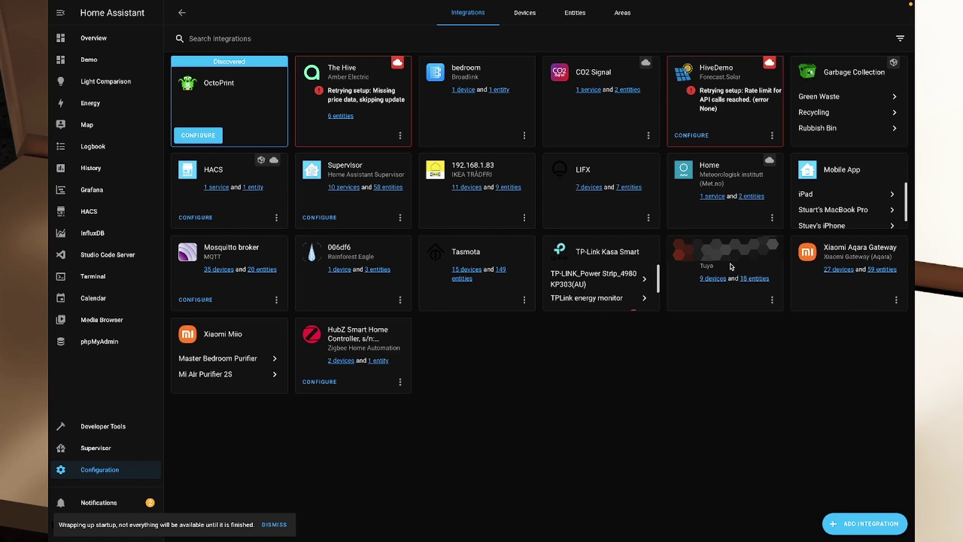
Rename the new integration entry to 'Tuya' from its card's options menu
left_click(772, 299)
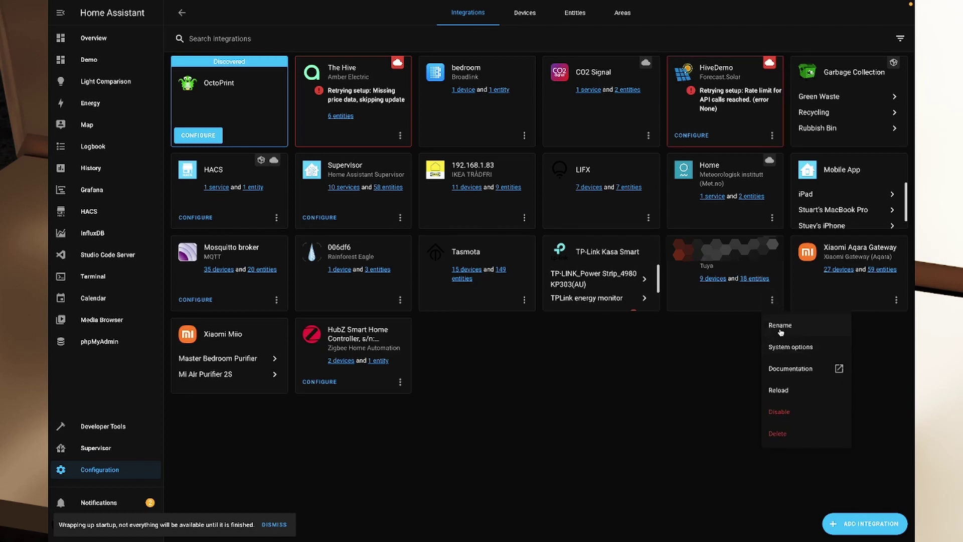
left_click(780, 326)
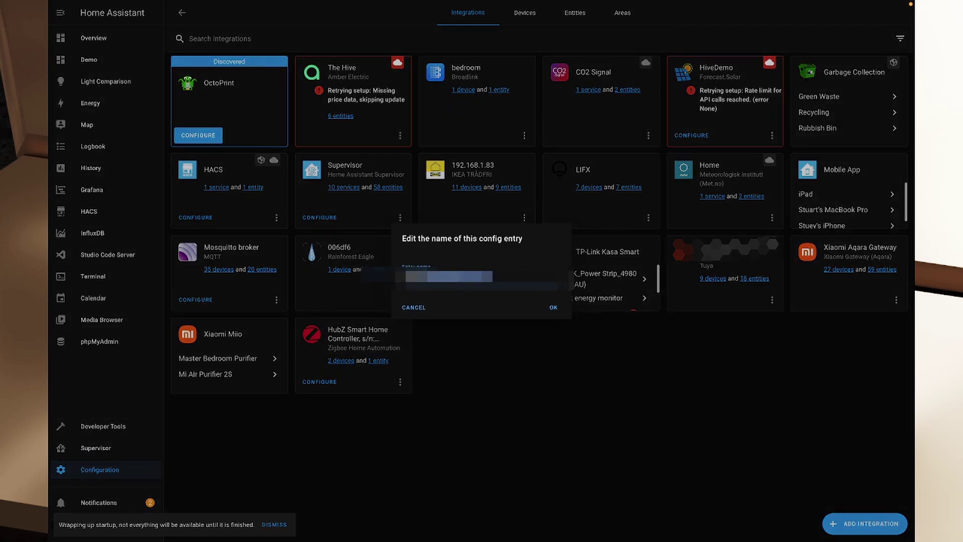
key("BackSpace")
type("Tuya")
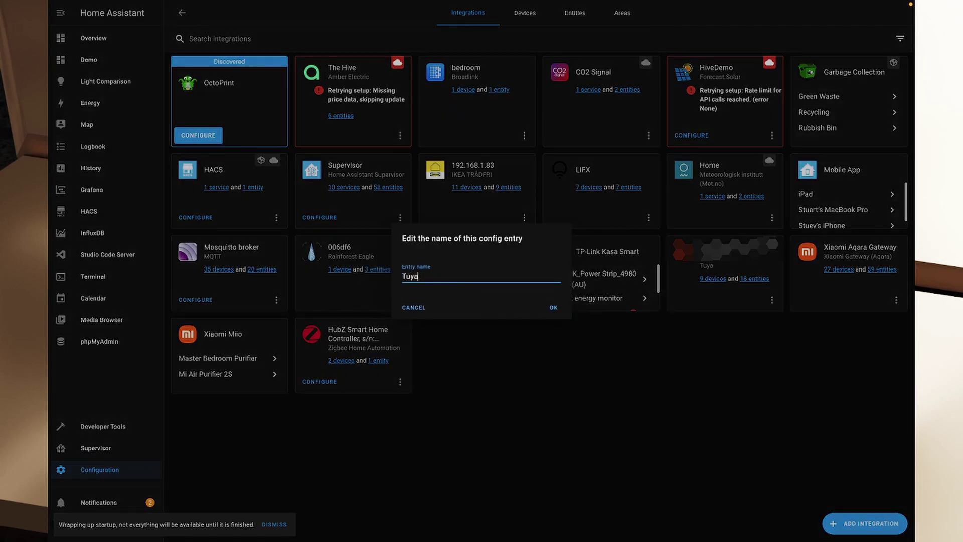
key("Return")
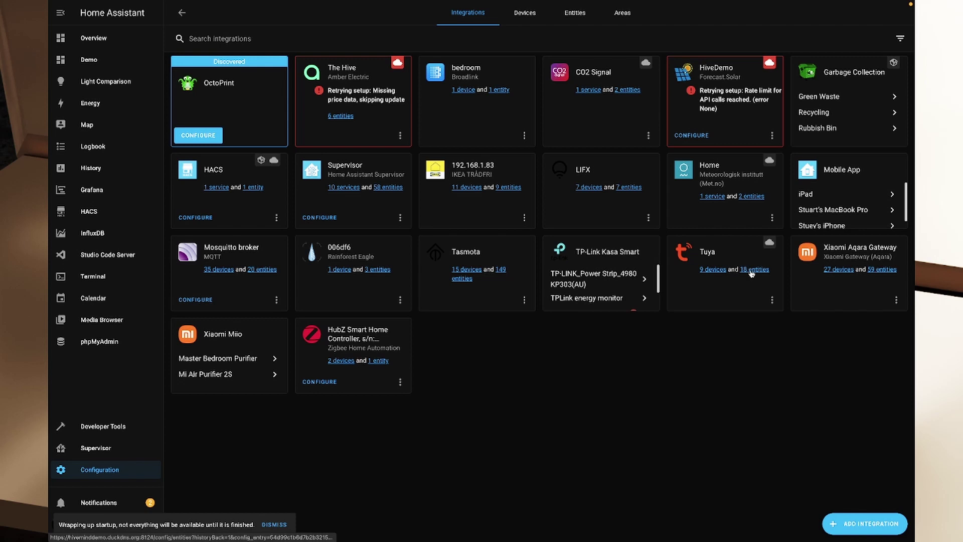
Review the Tuya card's nine devices, then return to the Overview dashboard
left_click(712, 274)
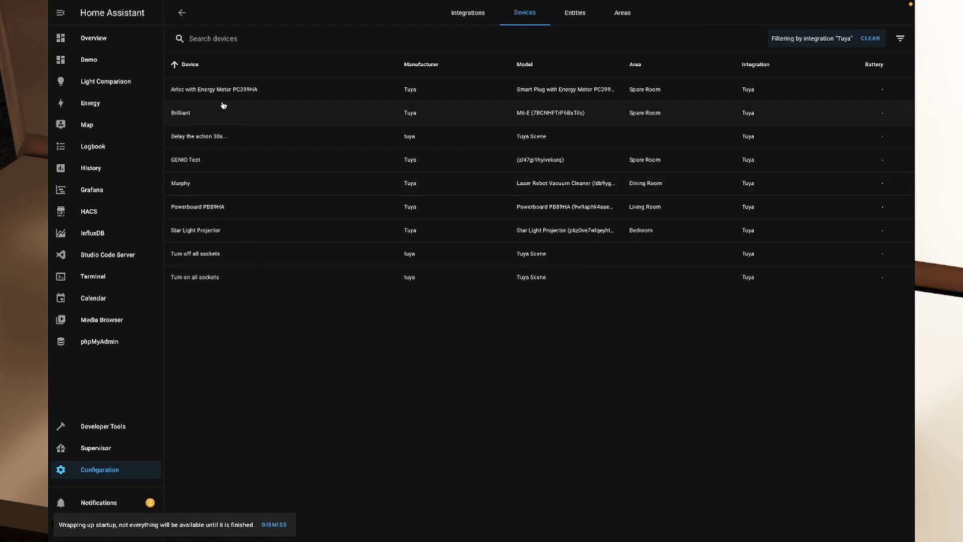
left_click(95, 39)
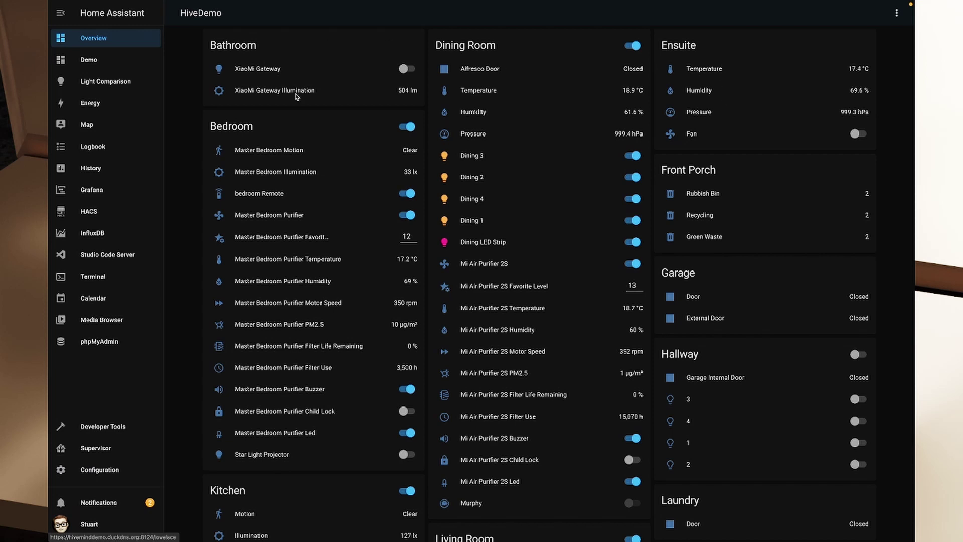
Switch Powerboard PB89HA Socket 4 off and back on from the Living Room card
scroll(536, 230, "down", 4)
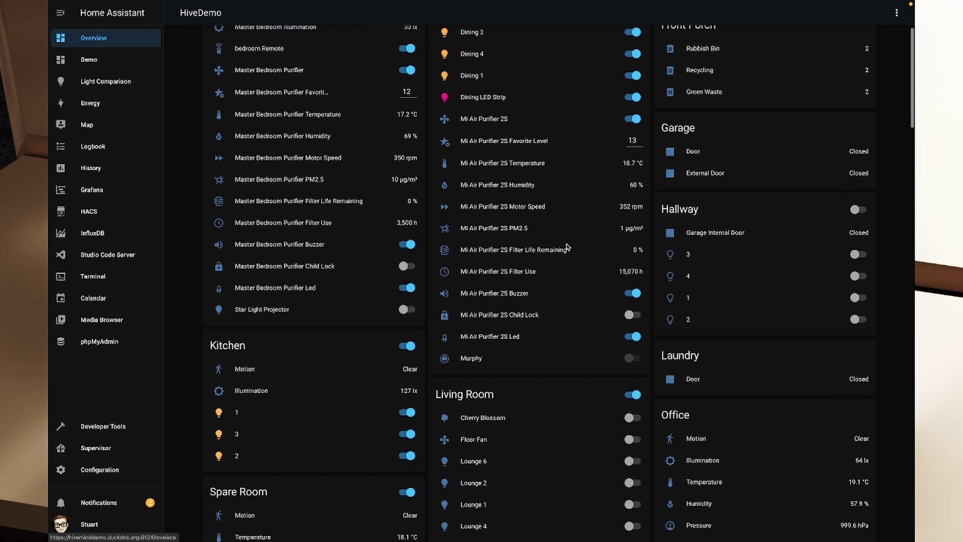
scroll(557, 243, "down", 2)
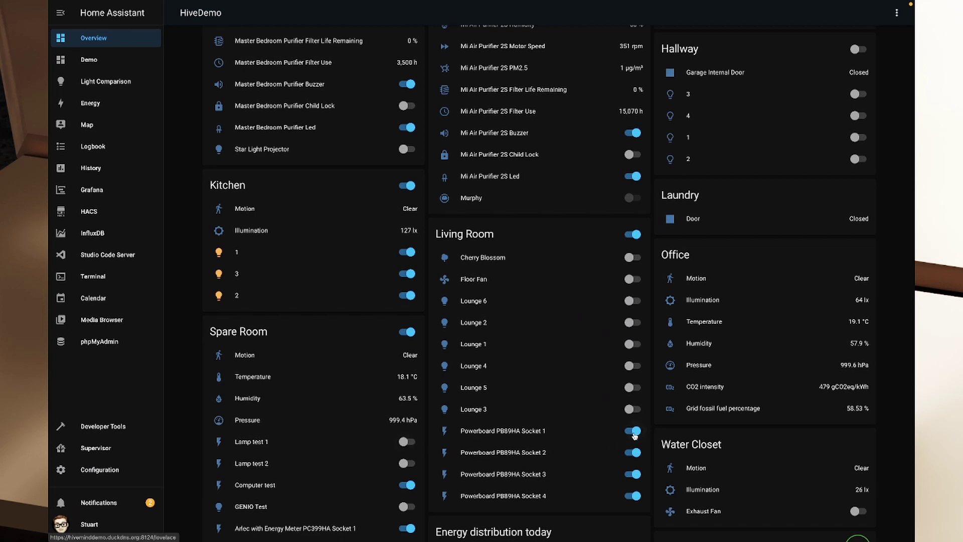
left_click(635, 496)
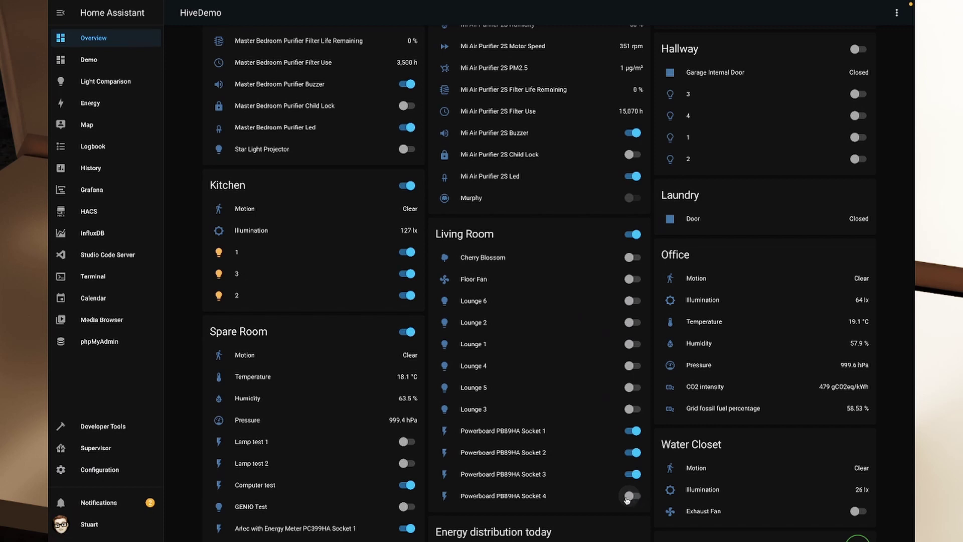
left_click(626, 498)
scroll(333, 301, "down", 3)
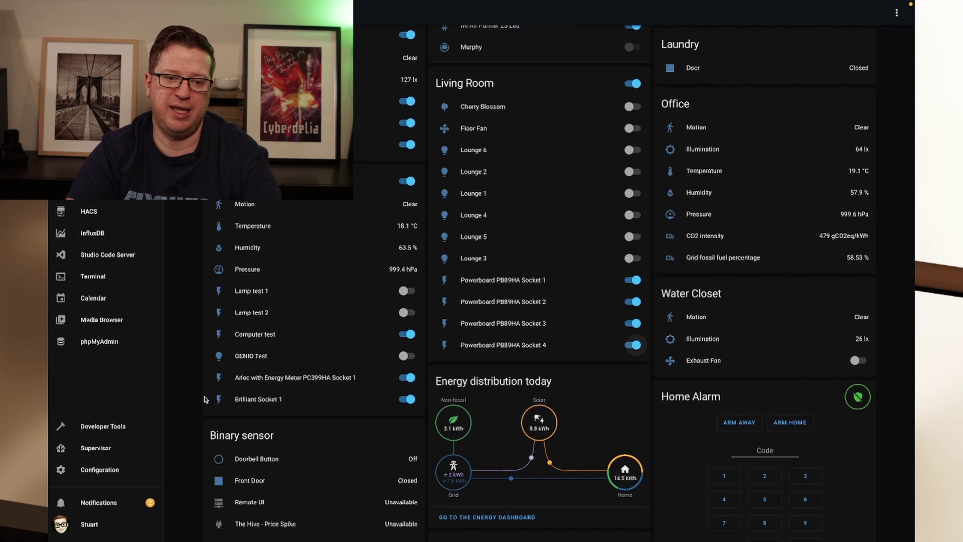
Open Brilliant Socket 1's details, check its last change, and toggle it off and on twice
left_click(218, 399)
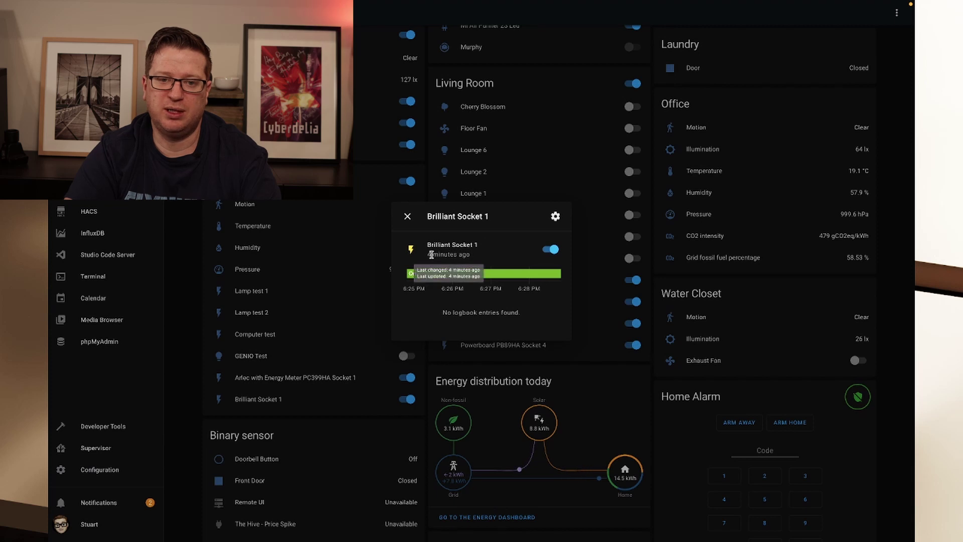
triple_click(493, 253)
left_click(493, 253)
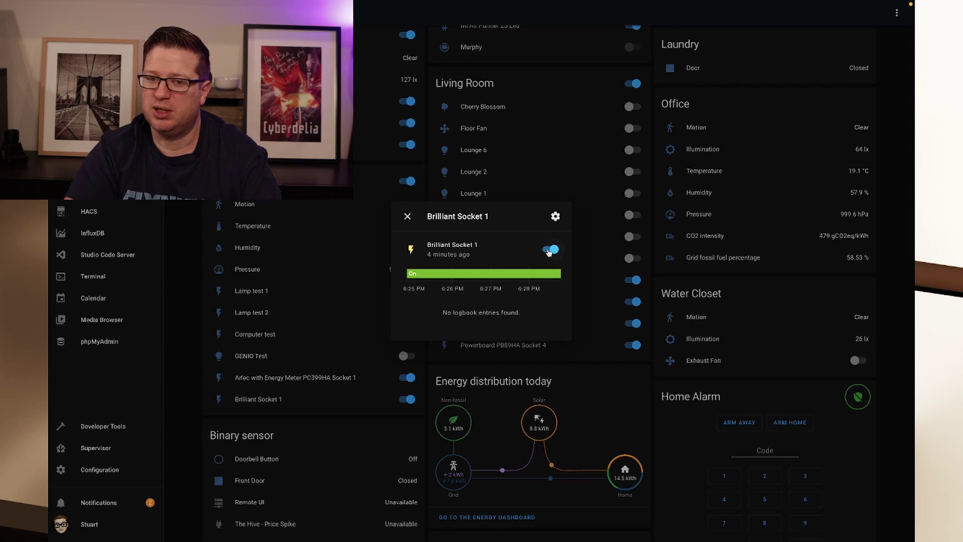
left_click(549, 250)
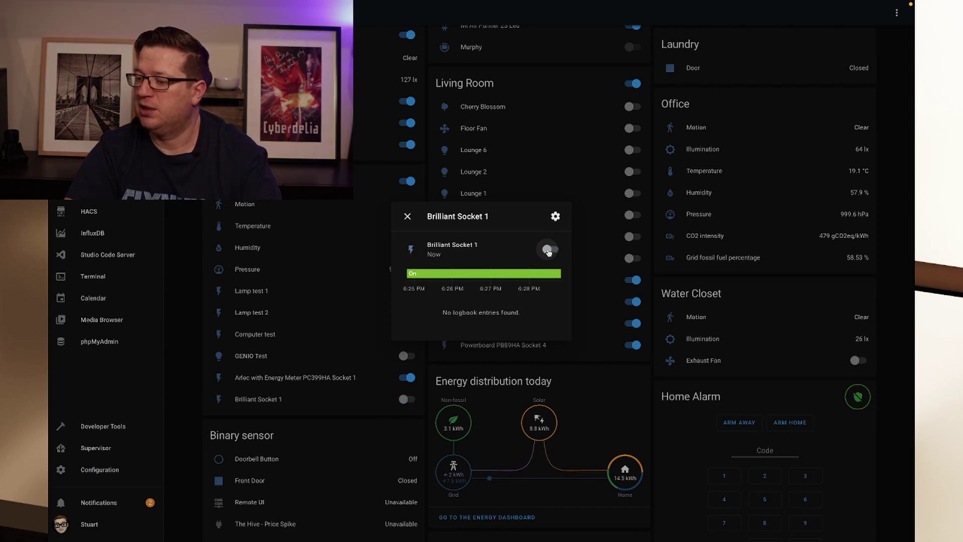
left_click(549, 251)
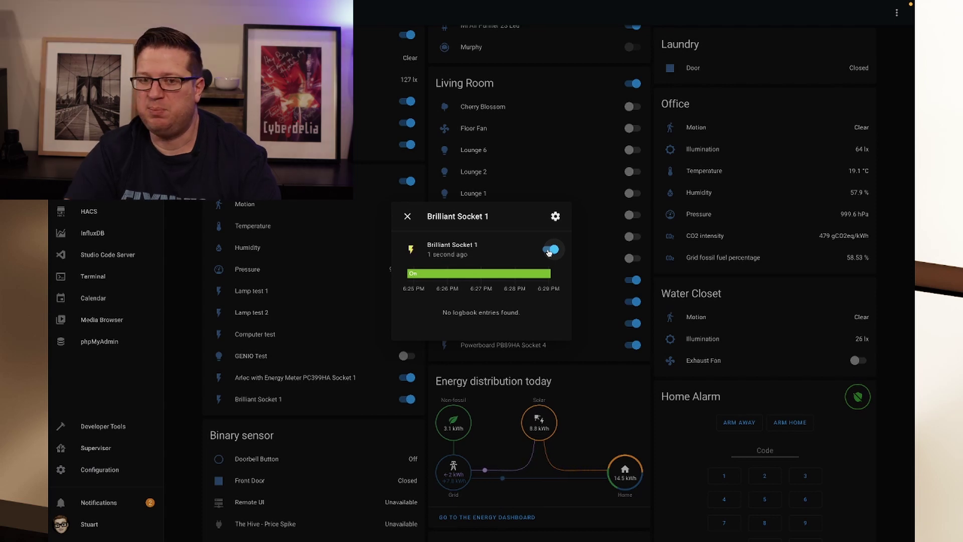
left_click(550, 251)
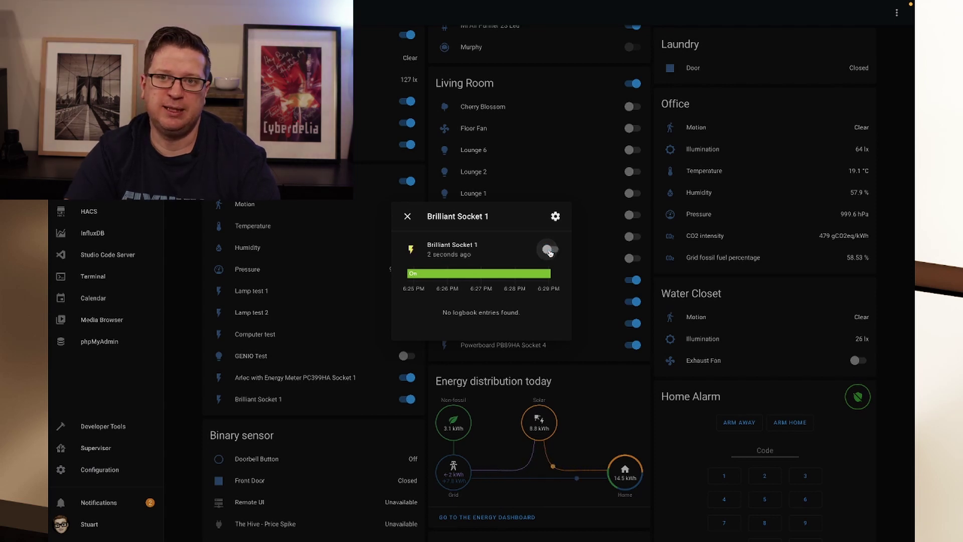
left_click(550, 251)
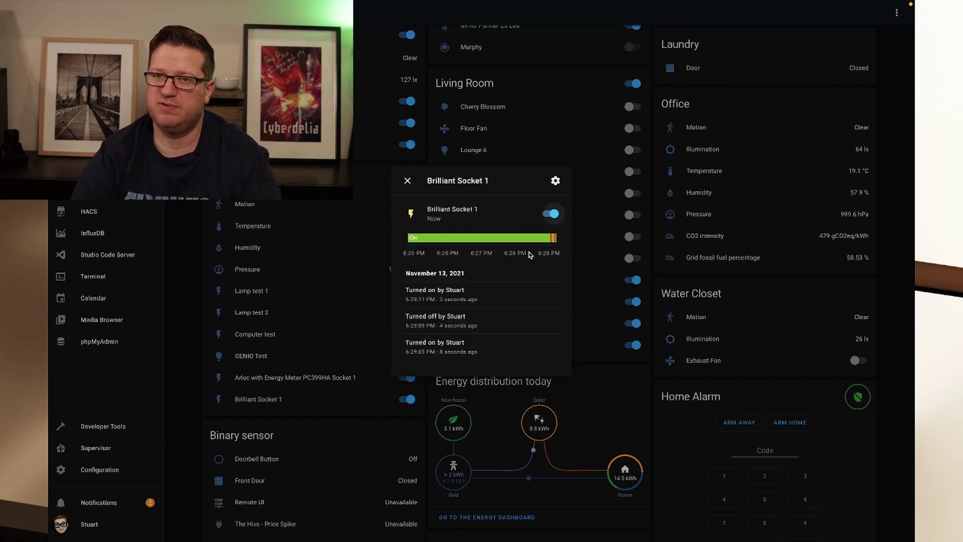
Close Brilliant's details, switch the Arlec energy-meter socket off, and open its details and history
left_click(407, 182)
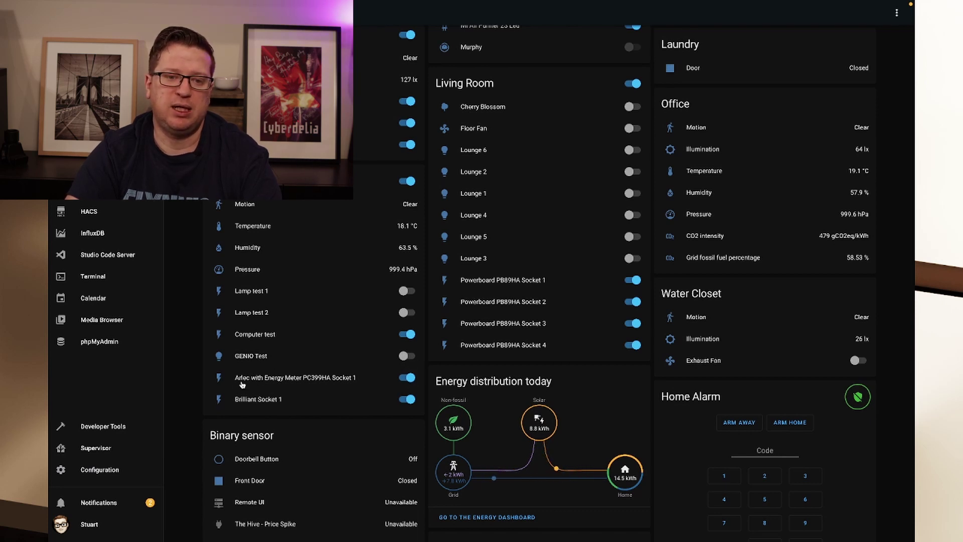
left_click(407, 377)
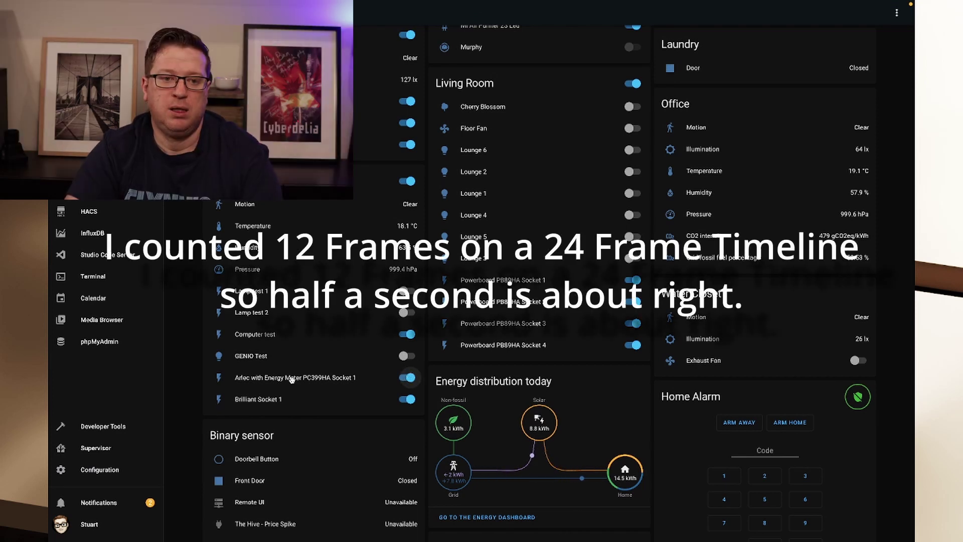
left_click(309, 378)
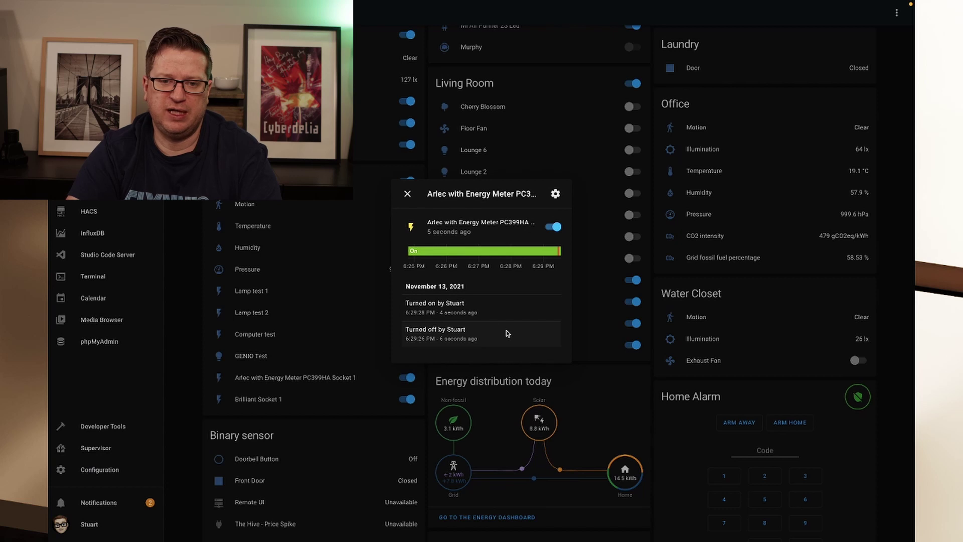
Close the Arlec socket's details dialog
left_click(407, 194)
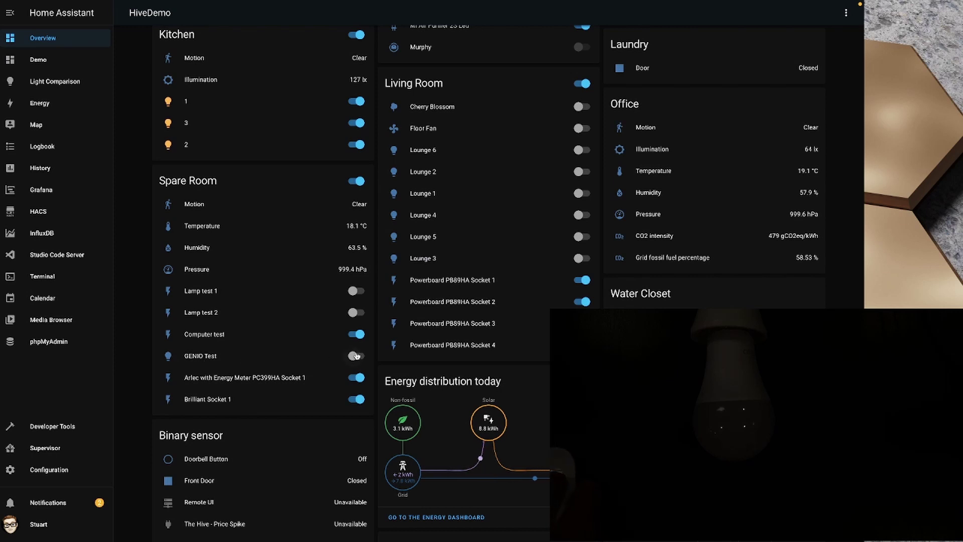
Turn the GENIO Test bulb on, dim it to about half, and set the coolest colour temperature
left_click(357, 356)
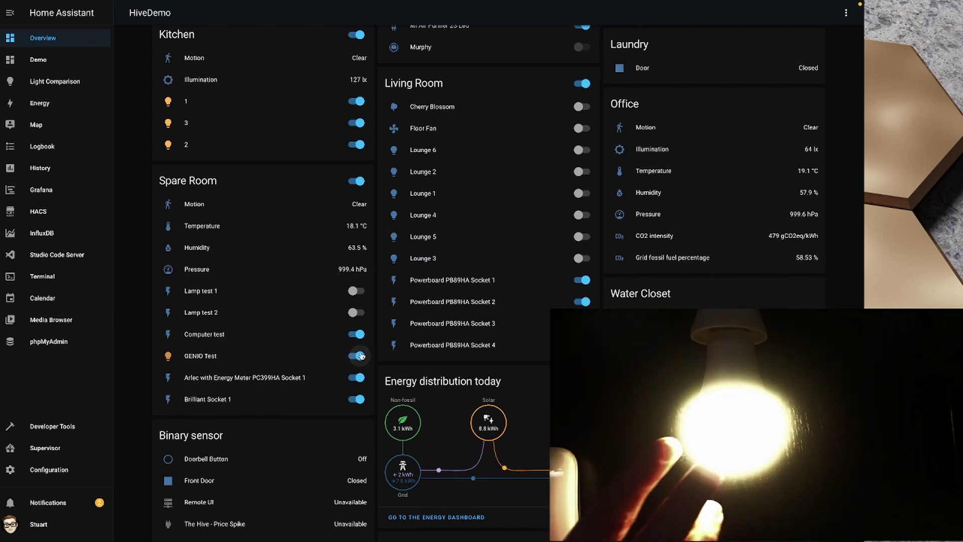
left_click(171, 357)
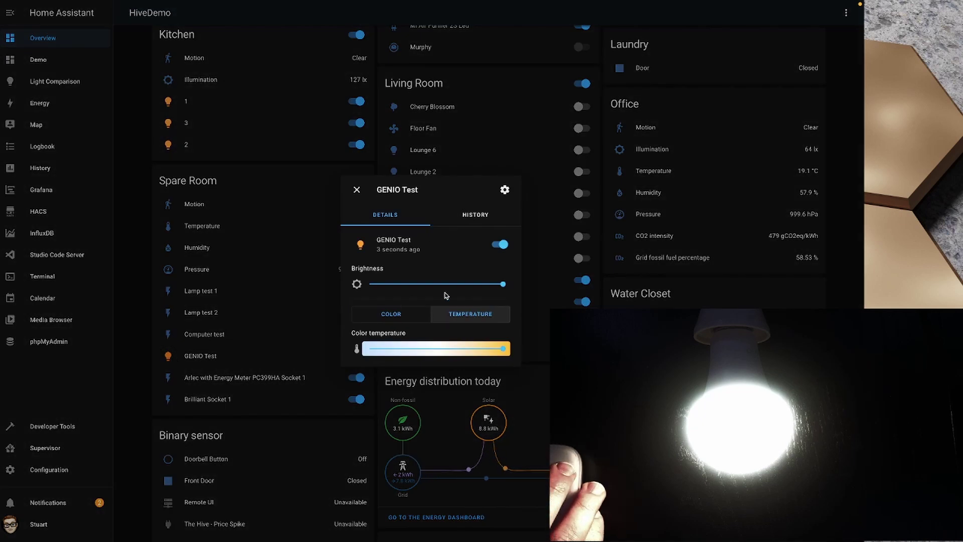
left_click_drag(503, 284, 431, 289)
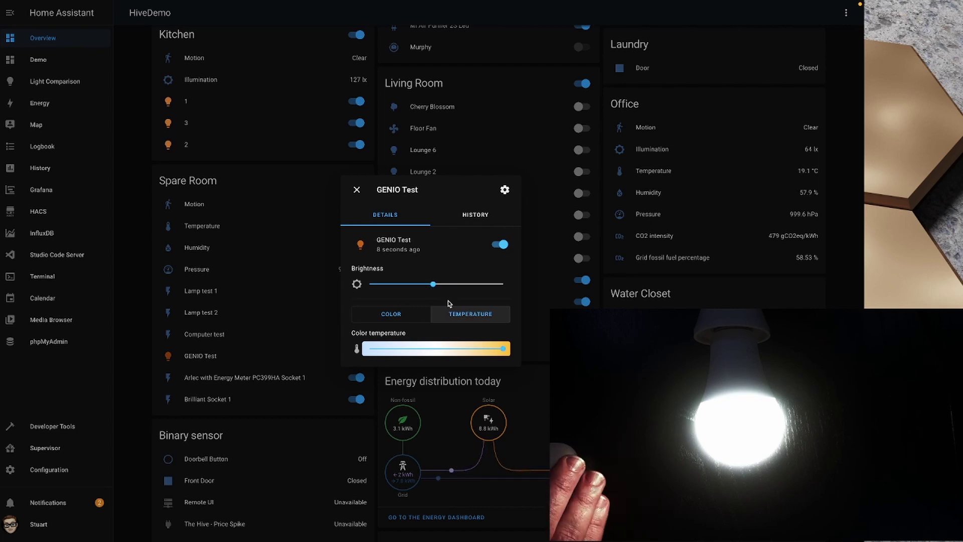
mouse_move(502, 353)
left_mouse_down()
mouse_move(360, 356)
mouse_move(502, 349)
left_mouse_up()
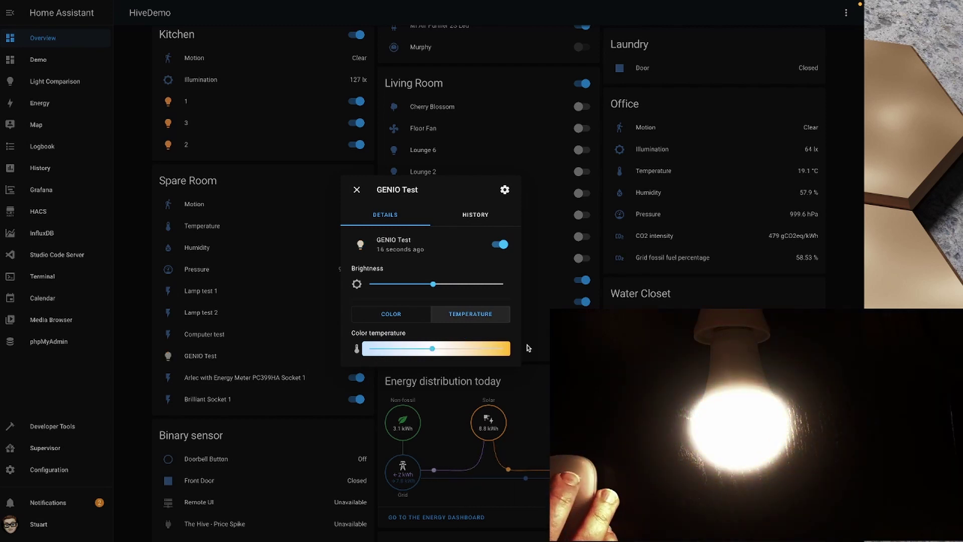
Try blue, red and green on the bulb, then settle on warm white
left_click(391, 314)
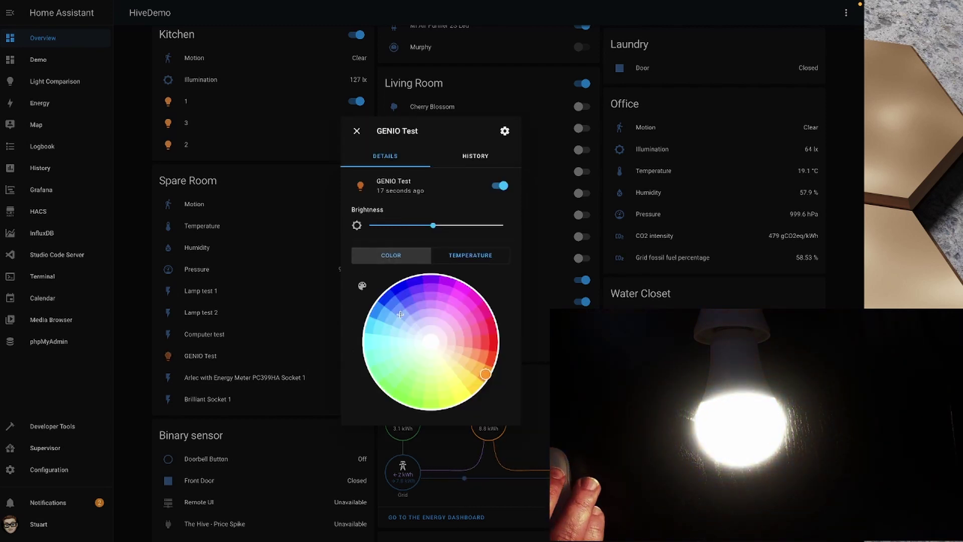
left_click(400, 289)
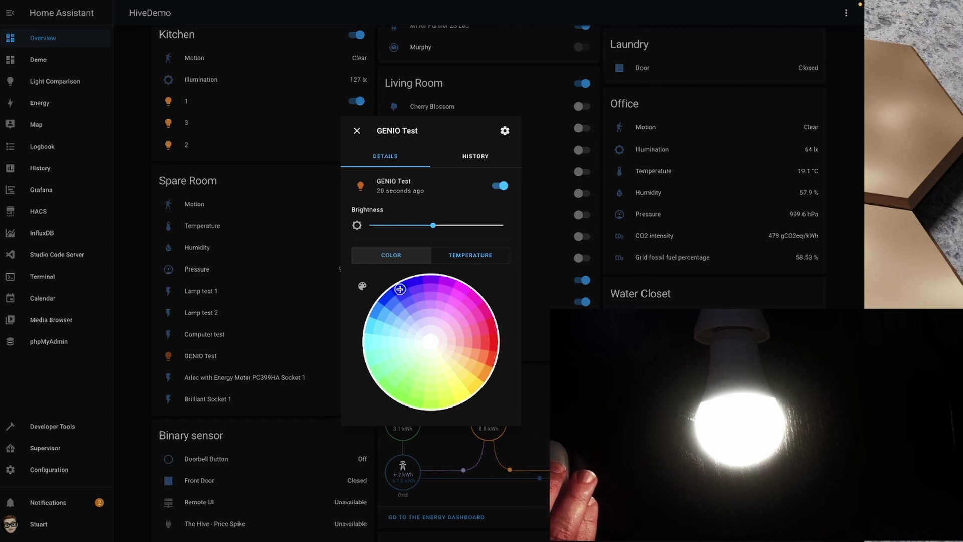
left_click(492, 344)
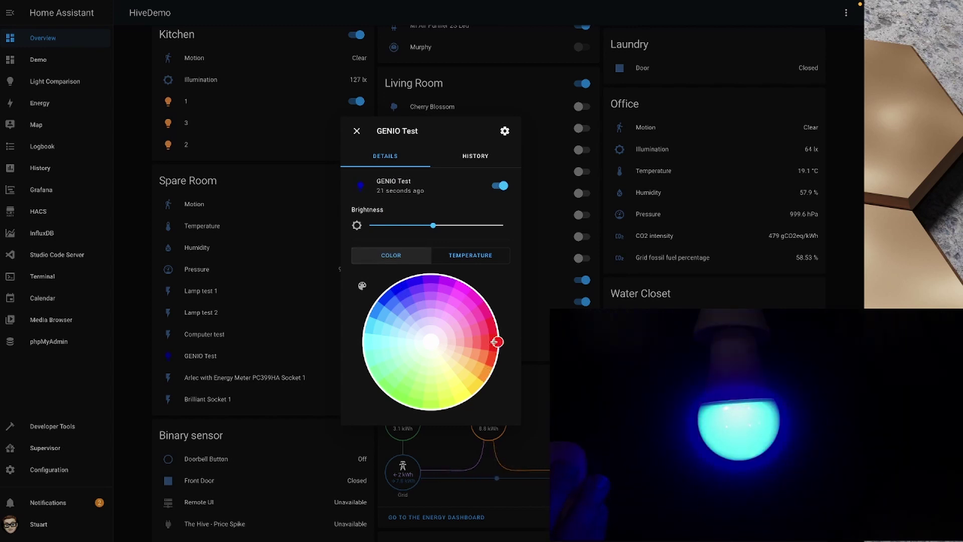
left_click(394, 392)
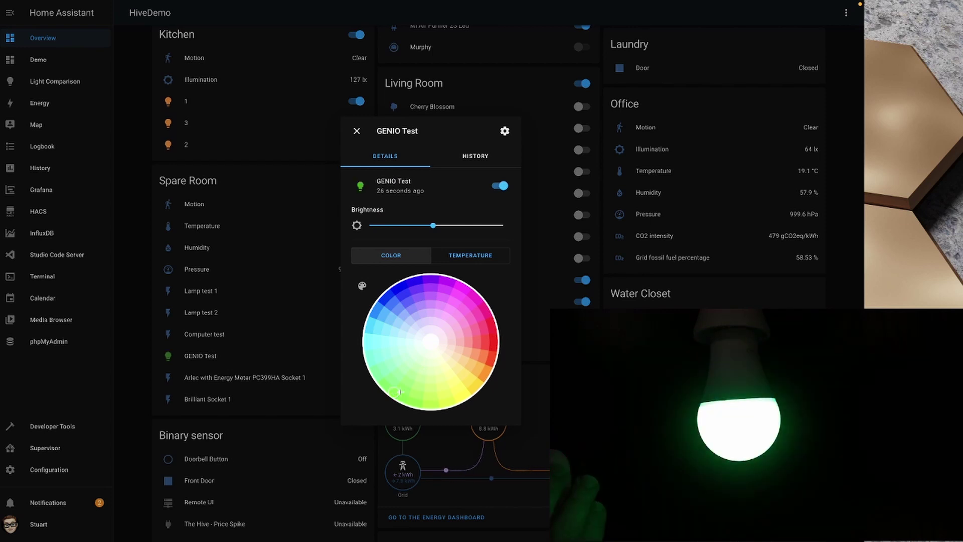
left_click(467, 256)
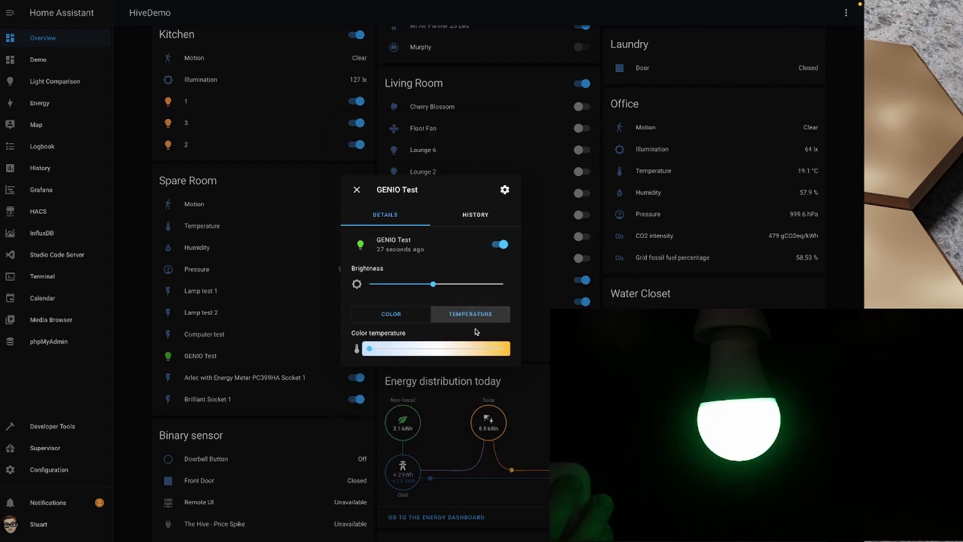
left_click(494, 351)
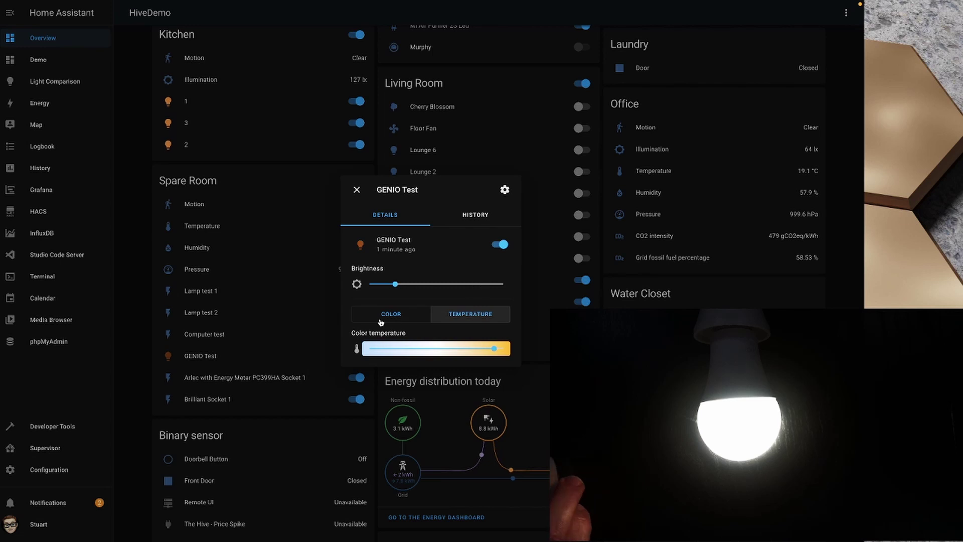
Cycle the GENIO Test bulb through red, blue and green, then close its controls
left_click(391, 314)
left_click(497, 341)
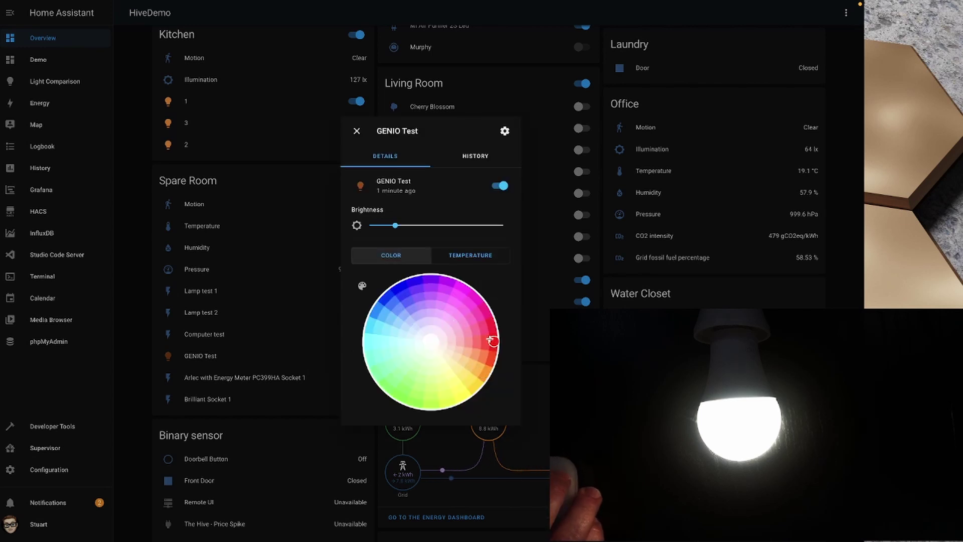
left_click(397, 284)
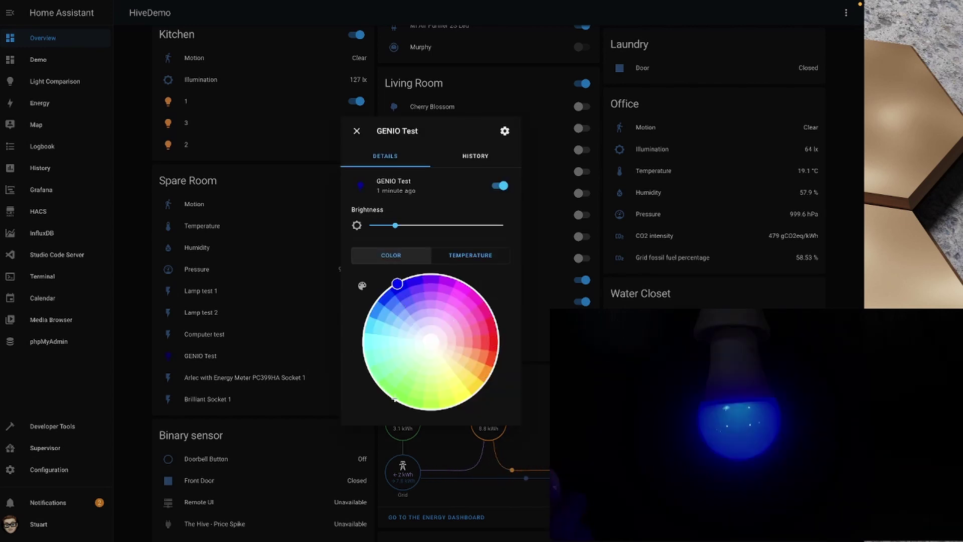
left_click(396, 396)
left_click(179, 322)
scroll(179, 322, "down", 2)
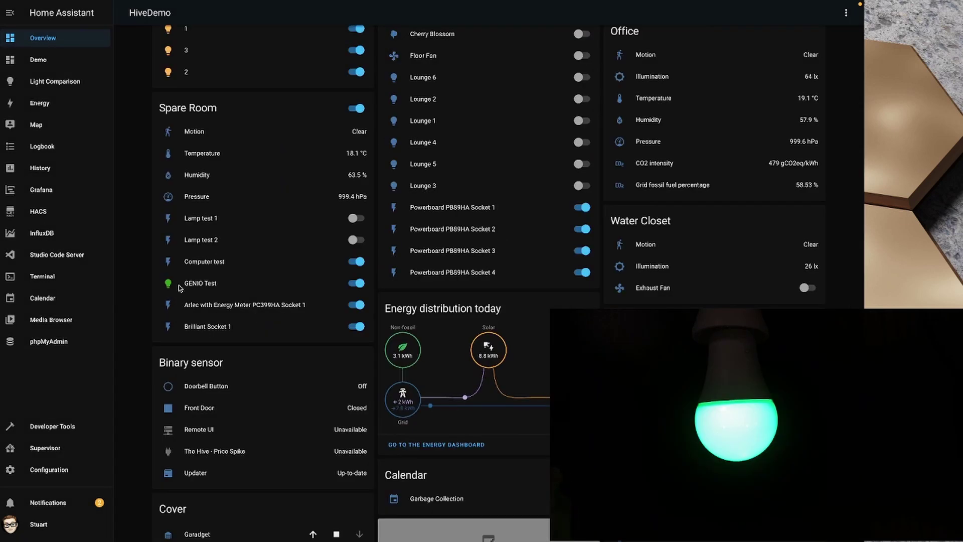
Toggle the bulb off and on, then set it to warm white at full brightness
left_click(356, 284)
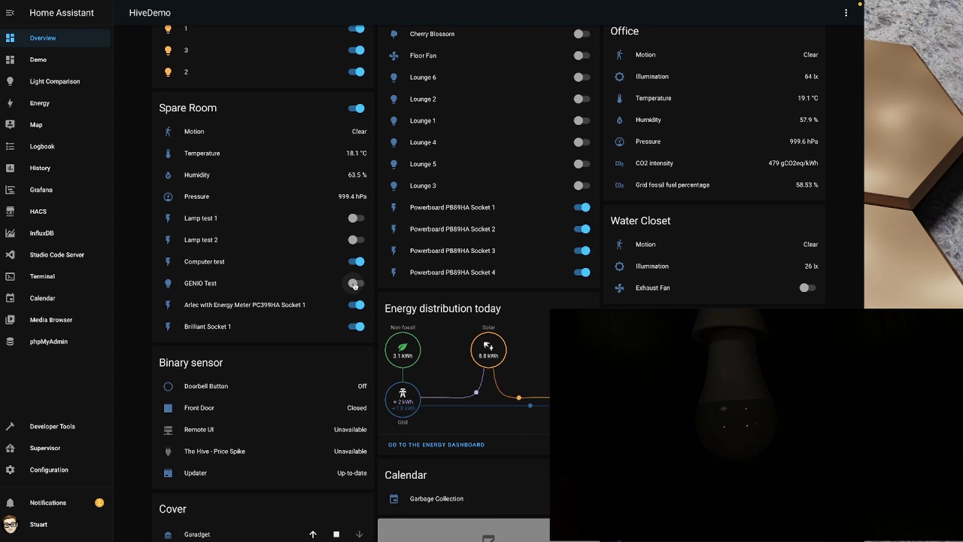
left_click(354, 284)
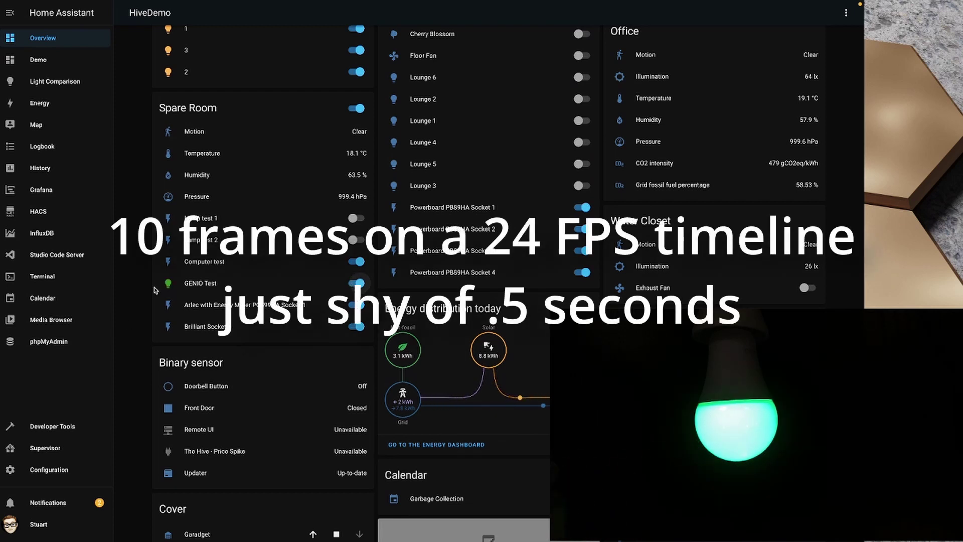
left_click(172, 285)
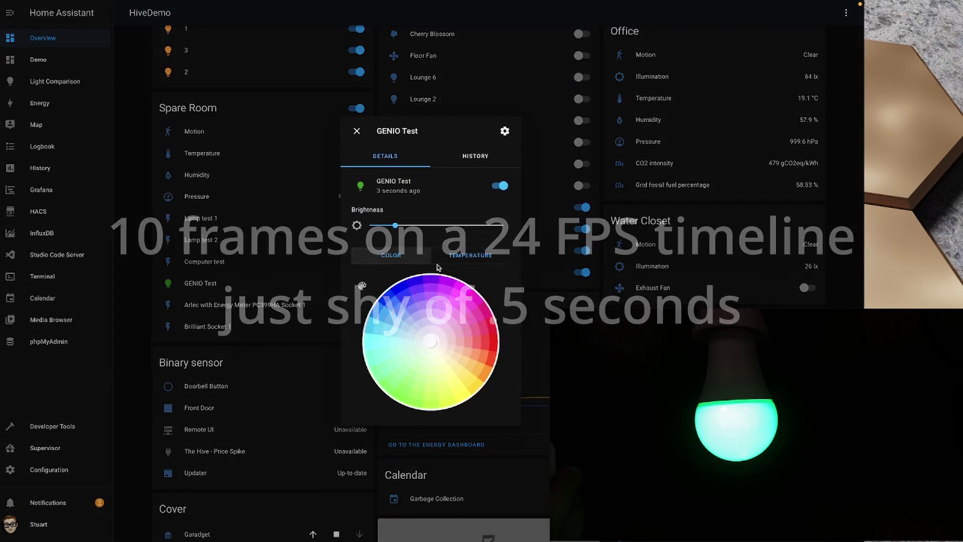
left_click(455, 255)
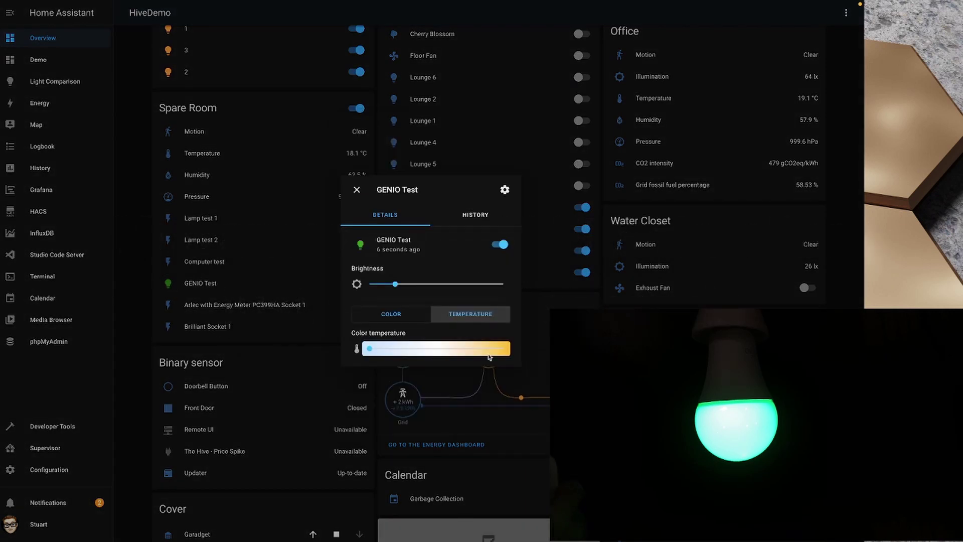
left_click(492, 349)
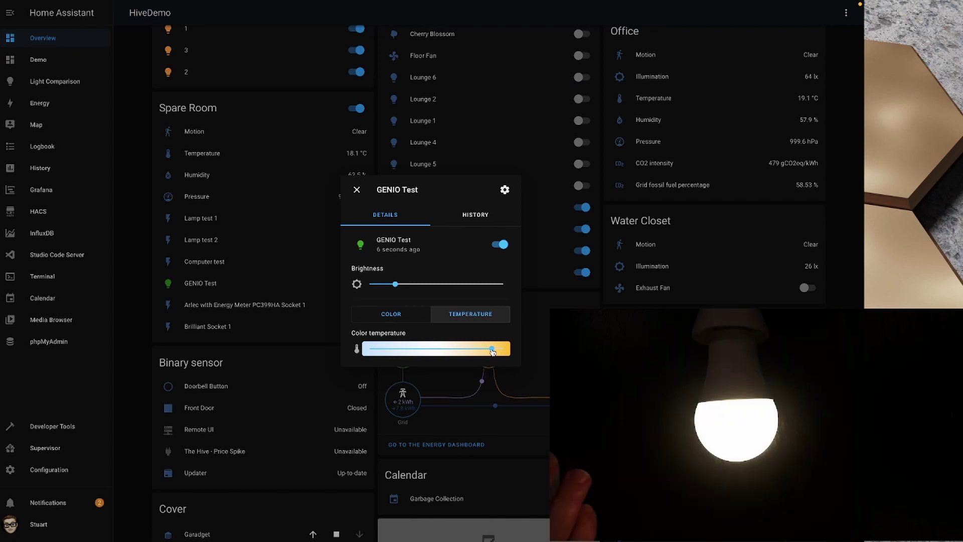
left_click_drag(483, 283, 510, 286)
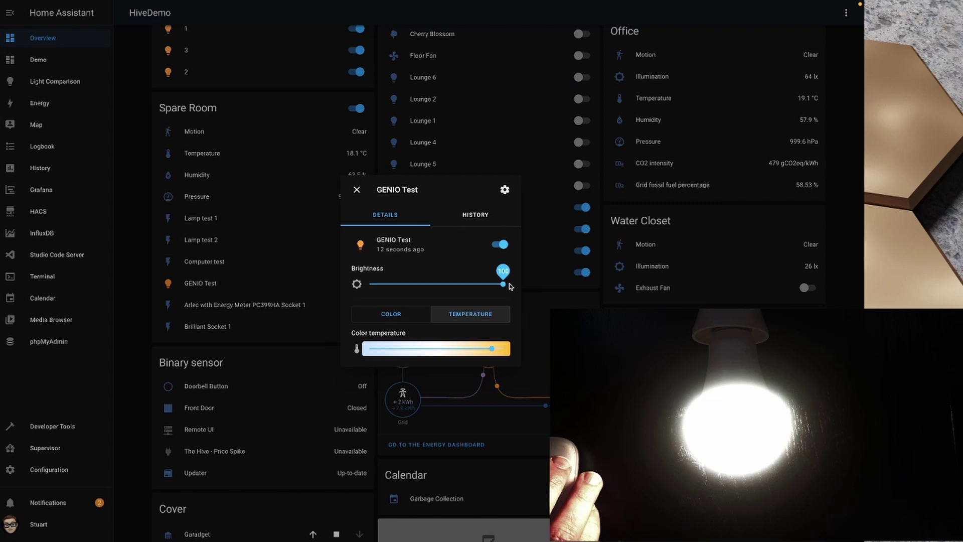
Turn the bulb off, check its on/off history, and switch it back on from the dashboard
left_click(500, 245)
left_click(501, 244)
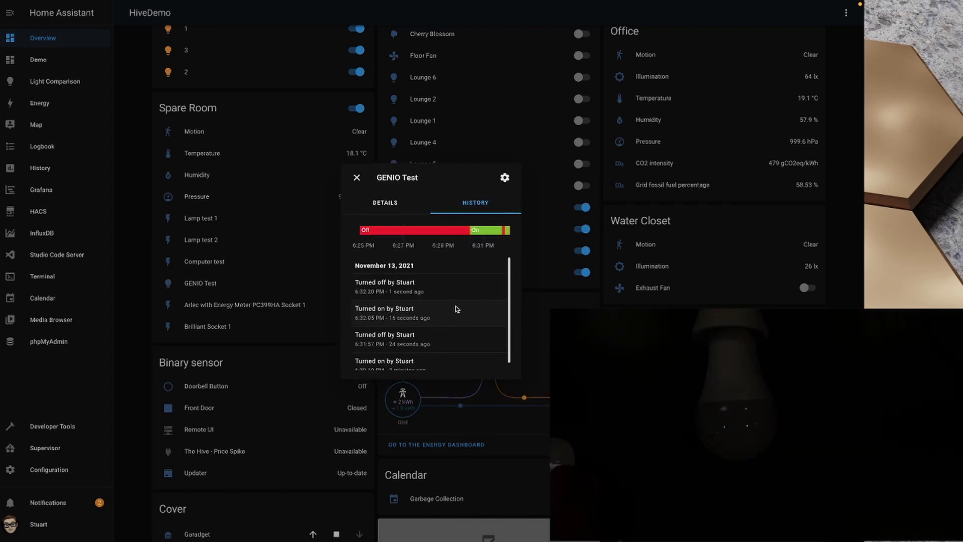
left_click(357, 178)
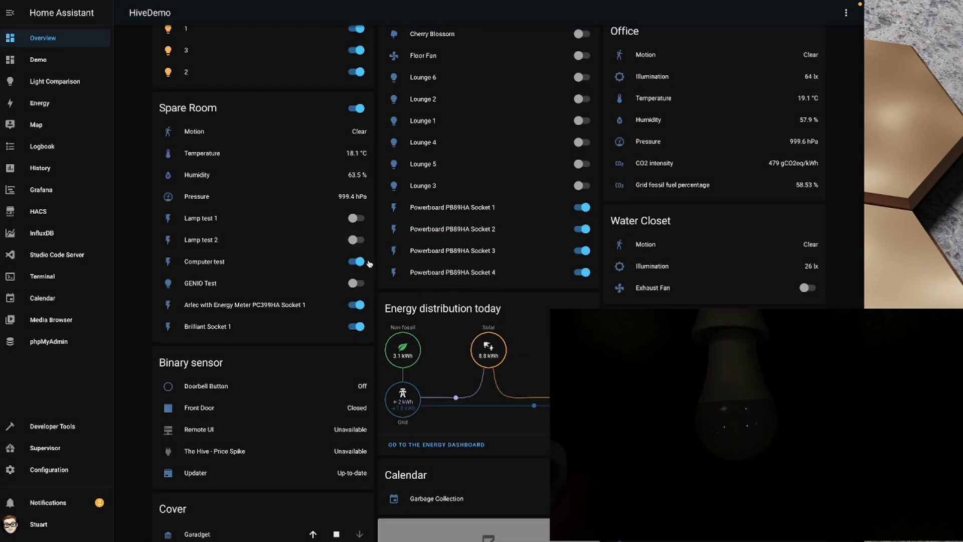
left_click(356, 284)
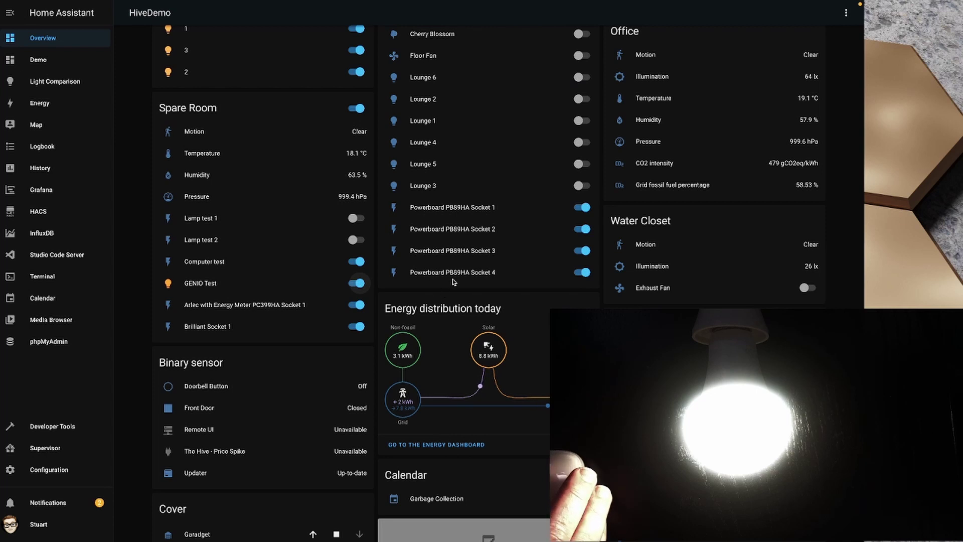
scroll(446, 263, "up", 10)
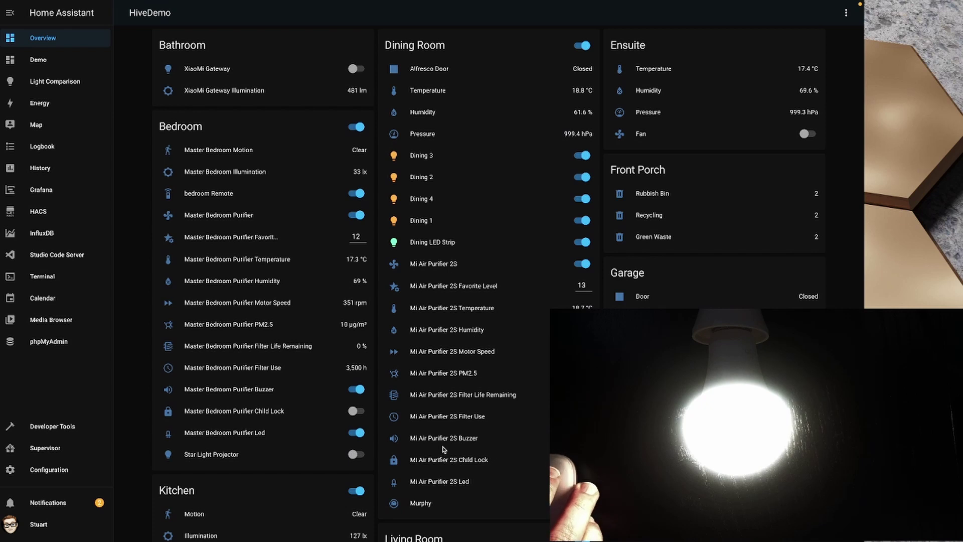
Open the Murphy vacuum's controls and send it a start command followed by stop
scroll(446, 467, "down", 3)
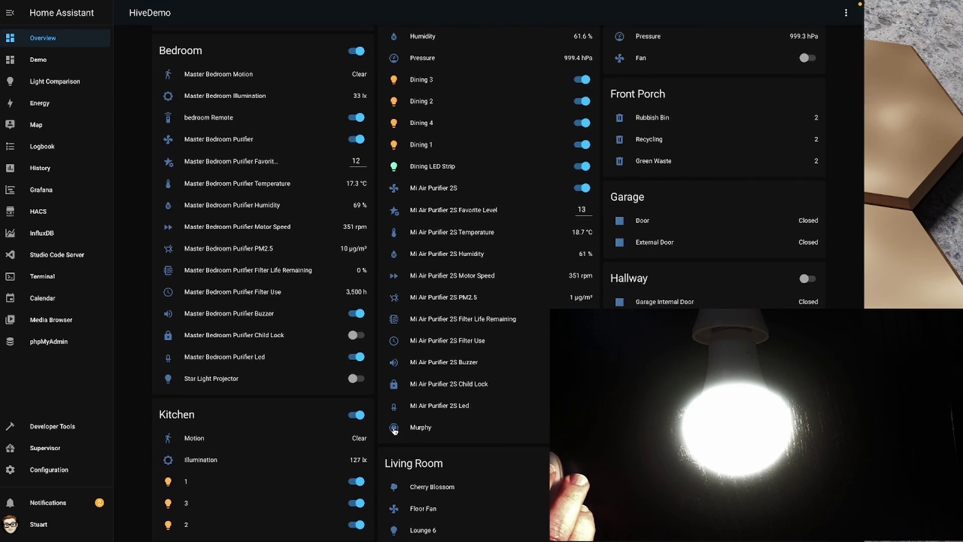
left_click(395, 428)
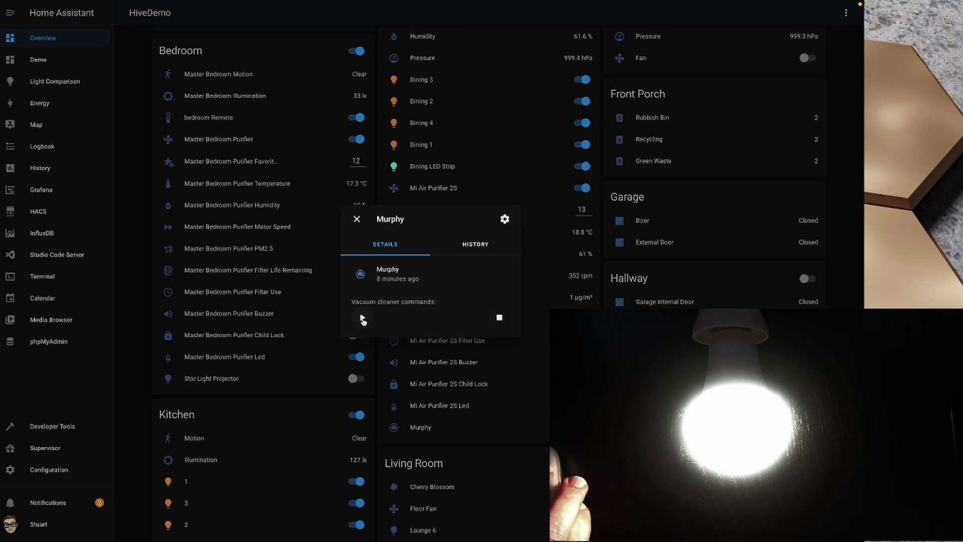
left_click(362, 318)
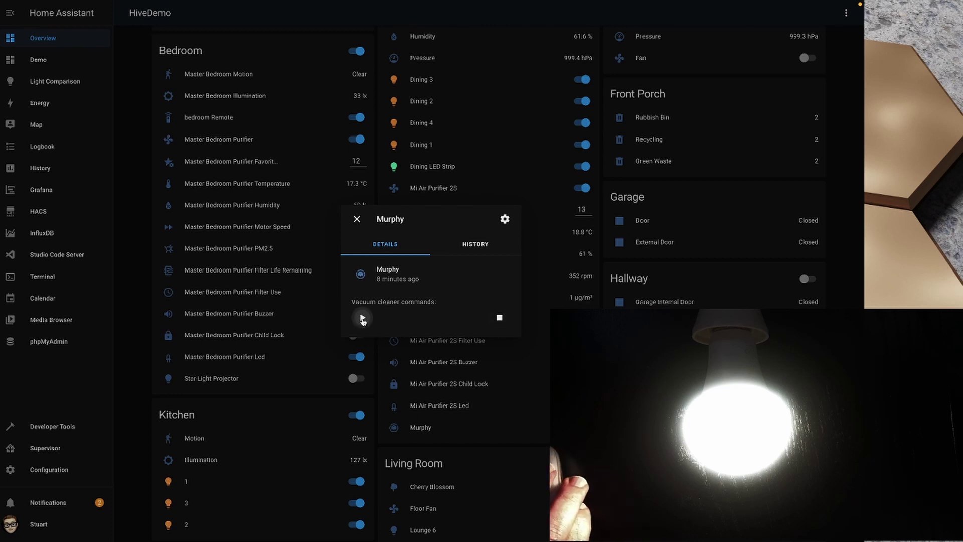
left_click(499, 321)
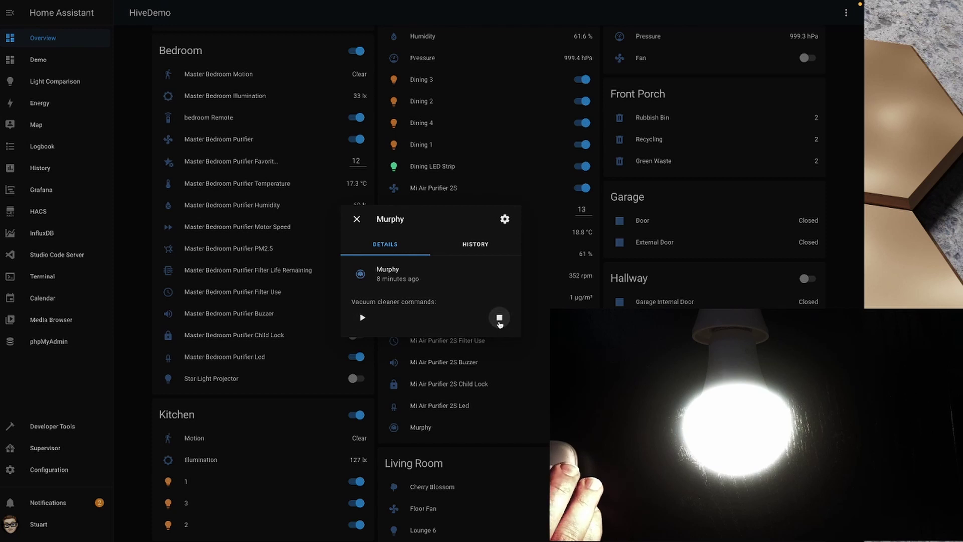